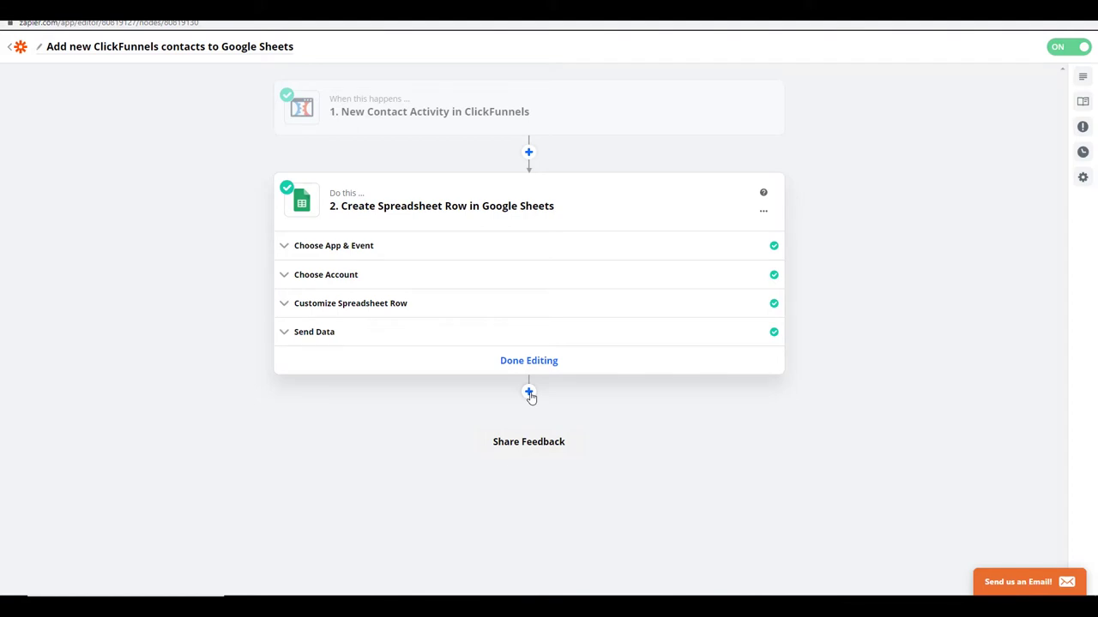
# Add a new step after the Google Sheets step using the ActiveCampaign app.
pyautogui.click(529, 394)
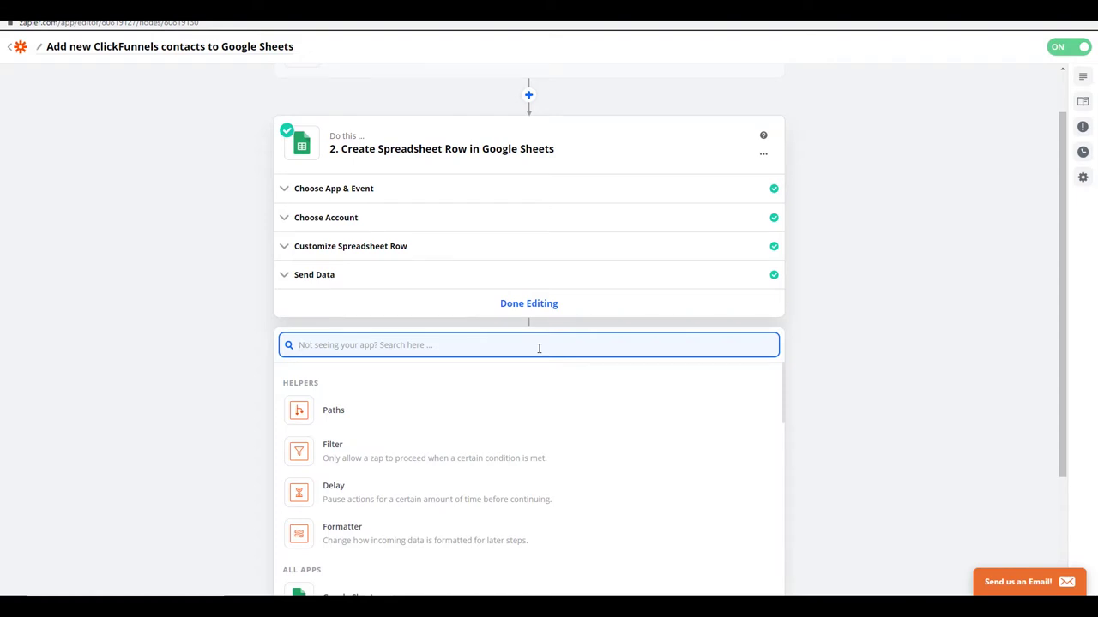
pyautogui.write('act')
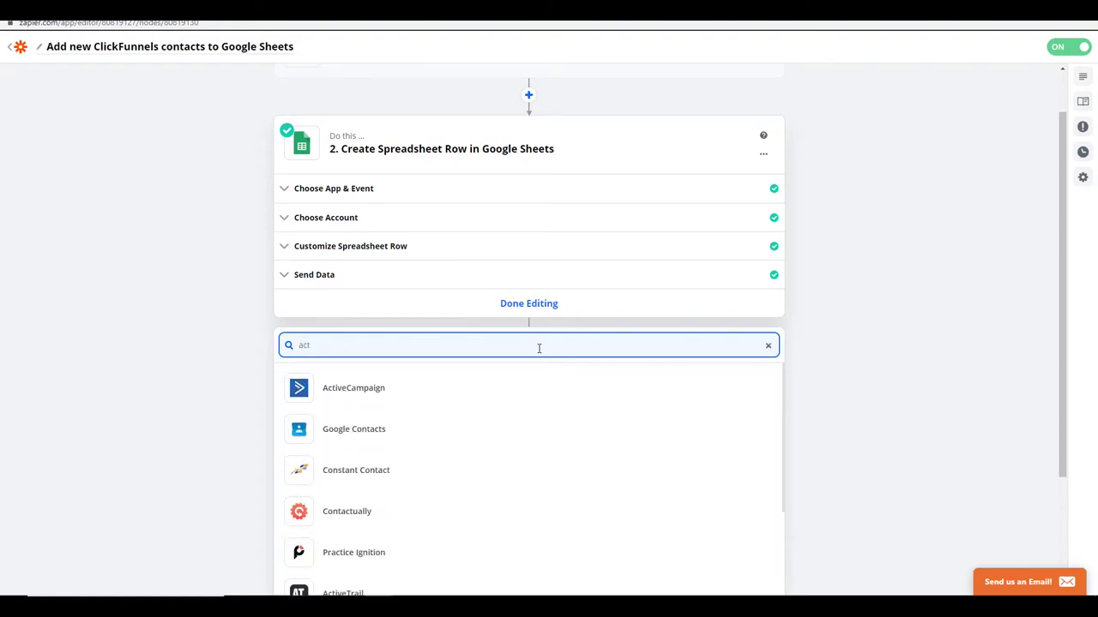
pyautogui.press('BackSpace')
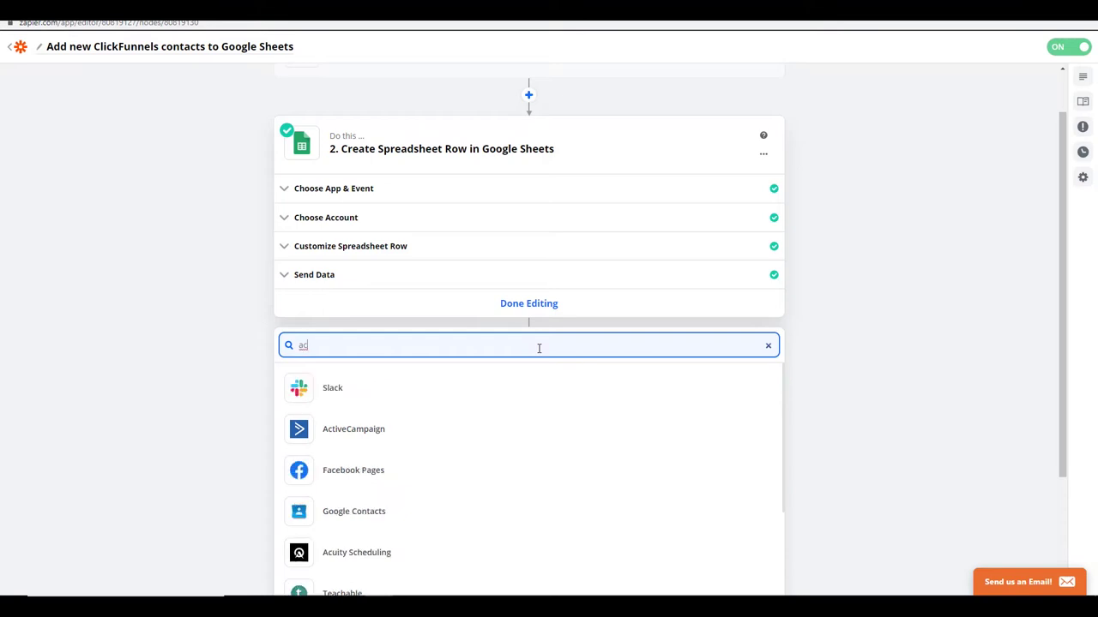
pyautogui.click(480, 439)
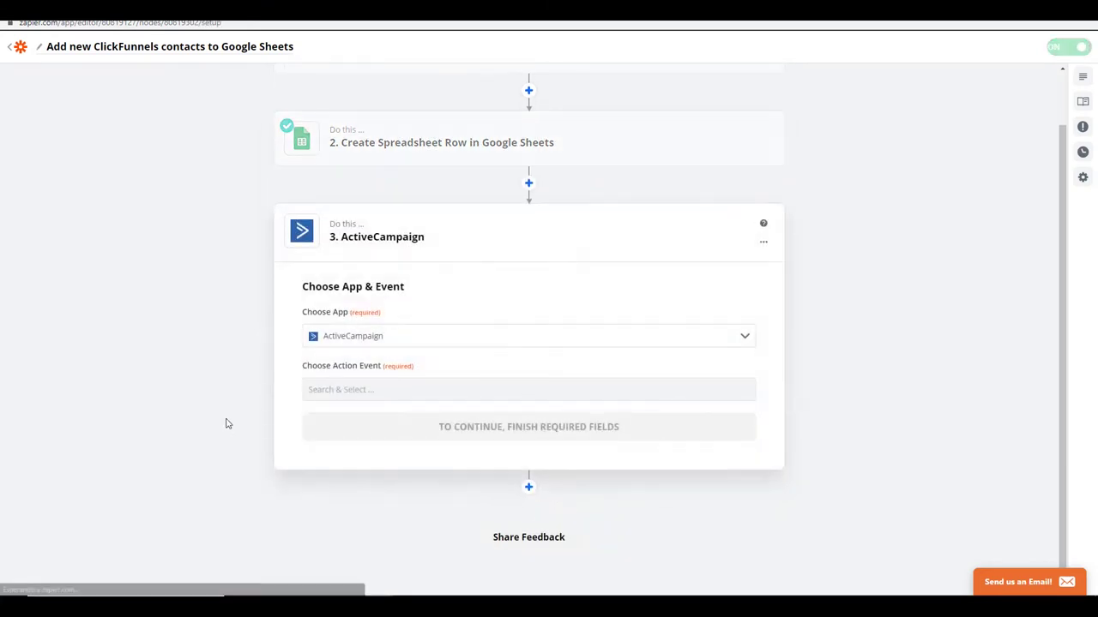
# Set the ActiveCampaign step's action event to Create/Update Contact and continue to account selection.
pyautogui.click(385, 376)
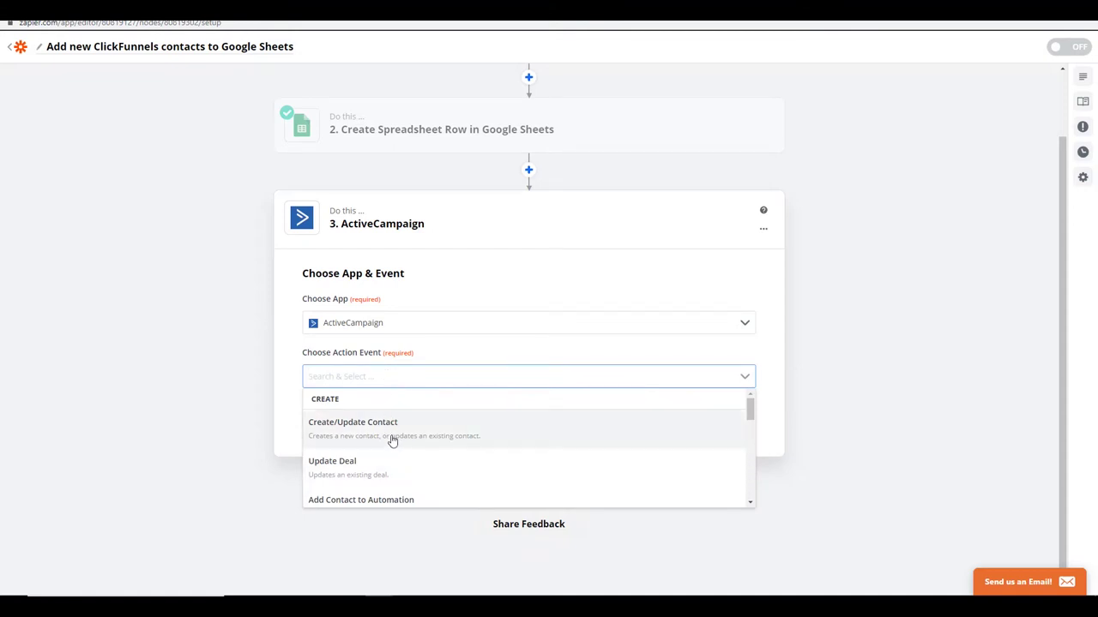
pyautogui.click(392, 441)
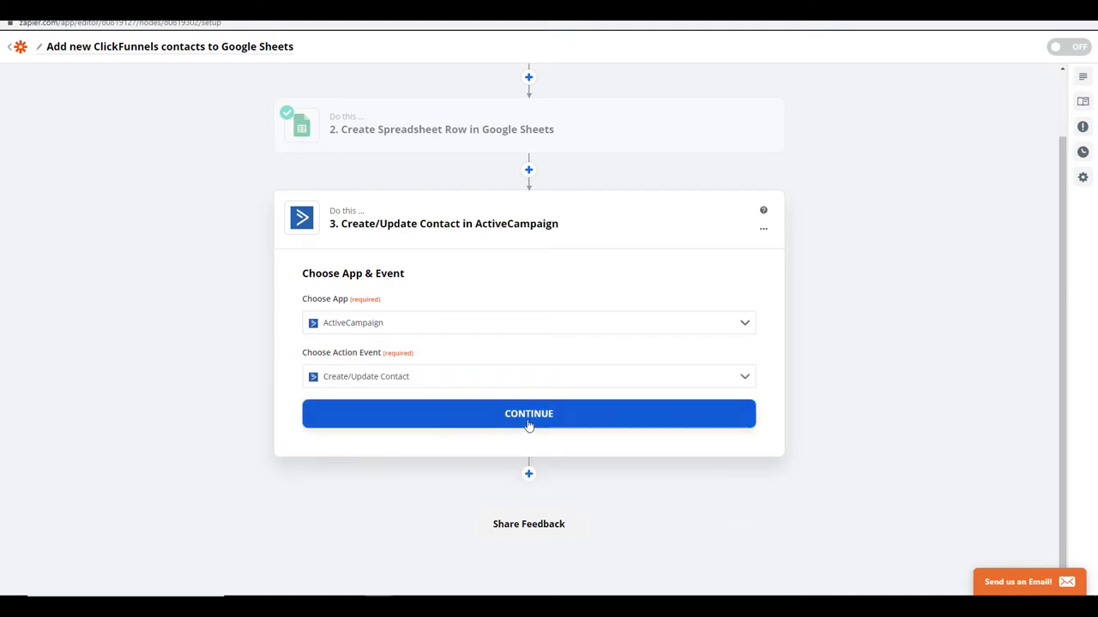
pyautogui.click(528, 424)
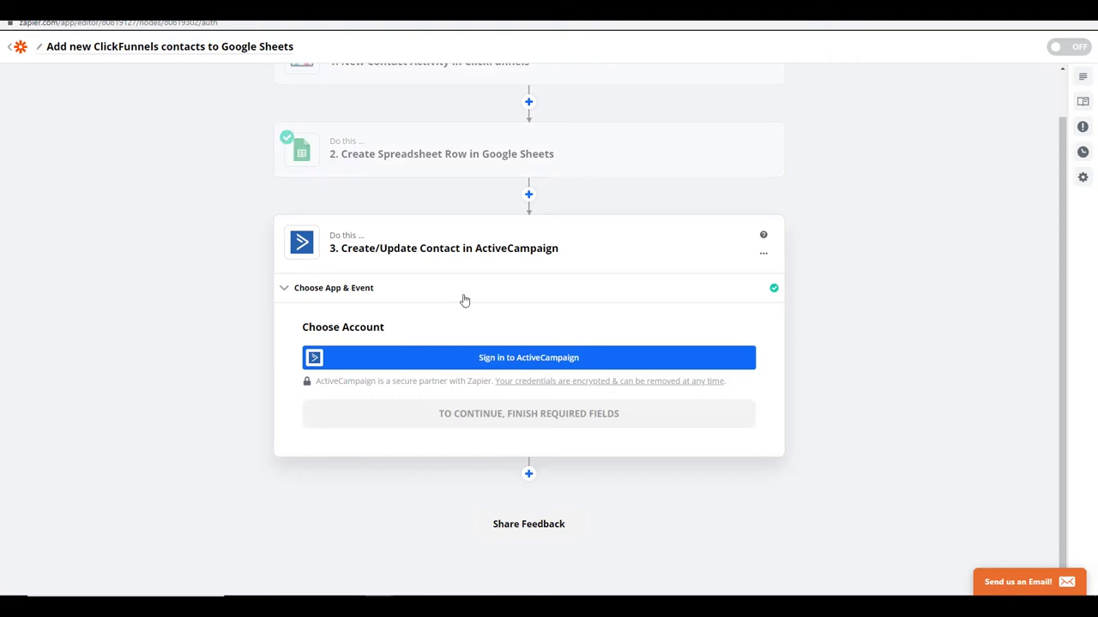
# Start connecting an ActiveCampaign account to bring up the API URL and API key window.
pyautogui.click(519, 360)
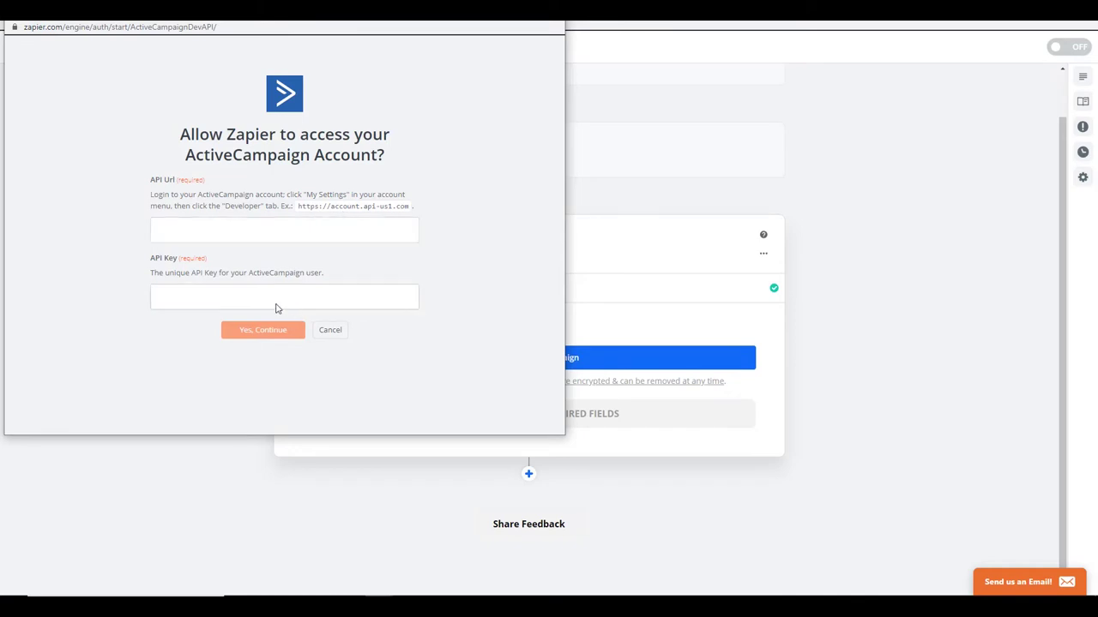
# Switch from Zapier to the Chrome browser window showing ClickFunnels.
pyautogui.hotkey('alt', 'Tab')
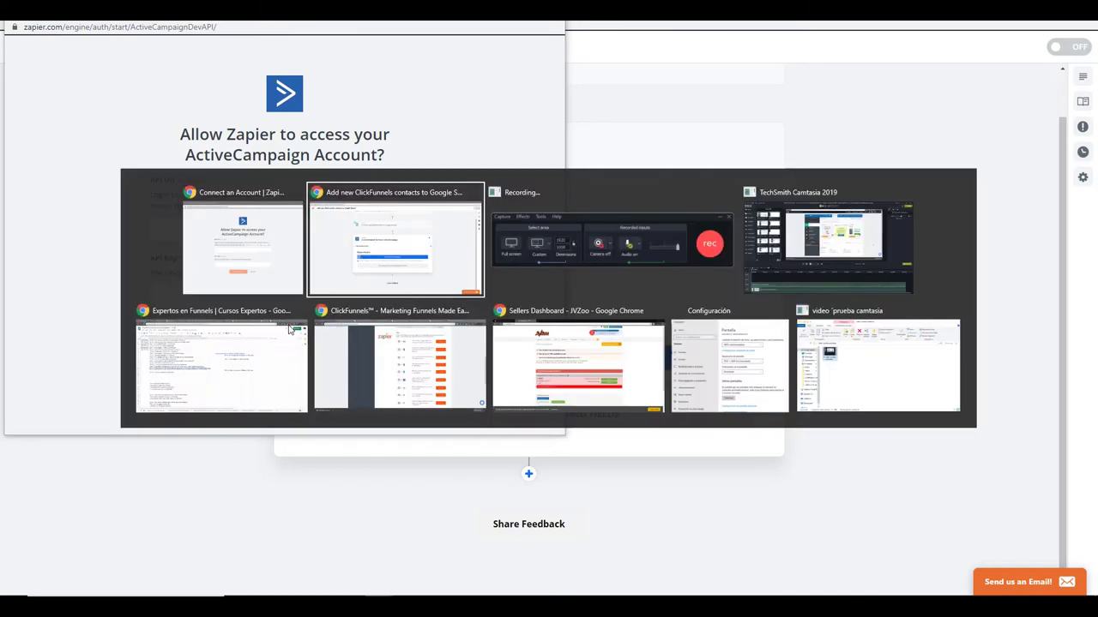
pyautogui.hotkey('alt', 'Tab')
pyautogui.press('Tab')
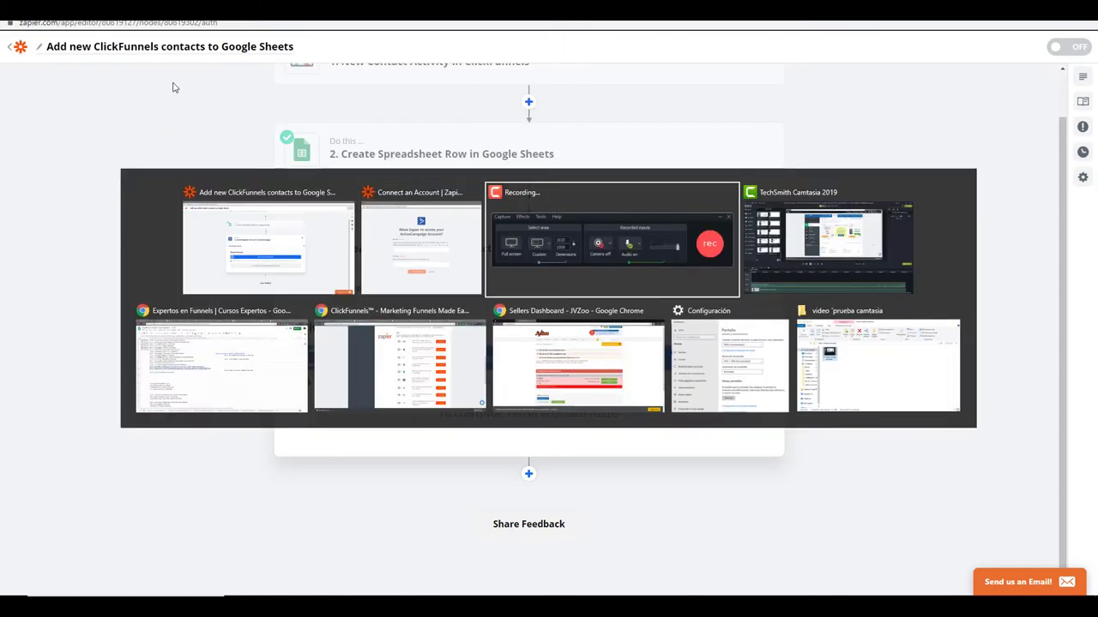
pyautogui.press('Tab')
pyautogui.press('Tab')
pyautogui.press('Tab')
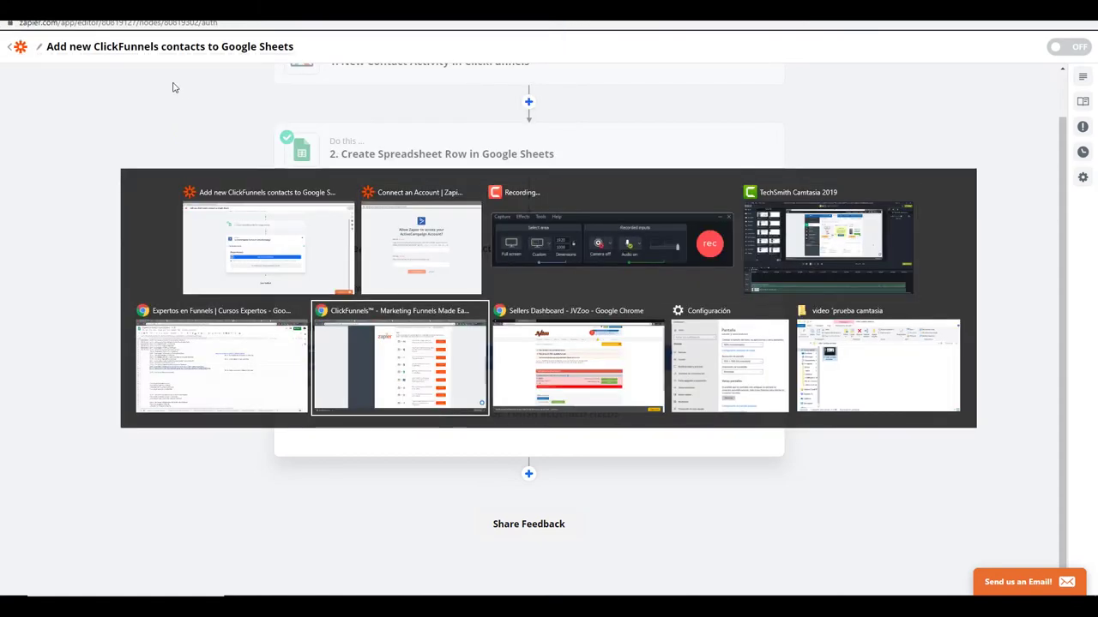
pyautogui.press('alt')
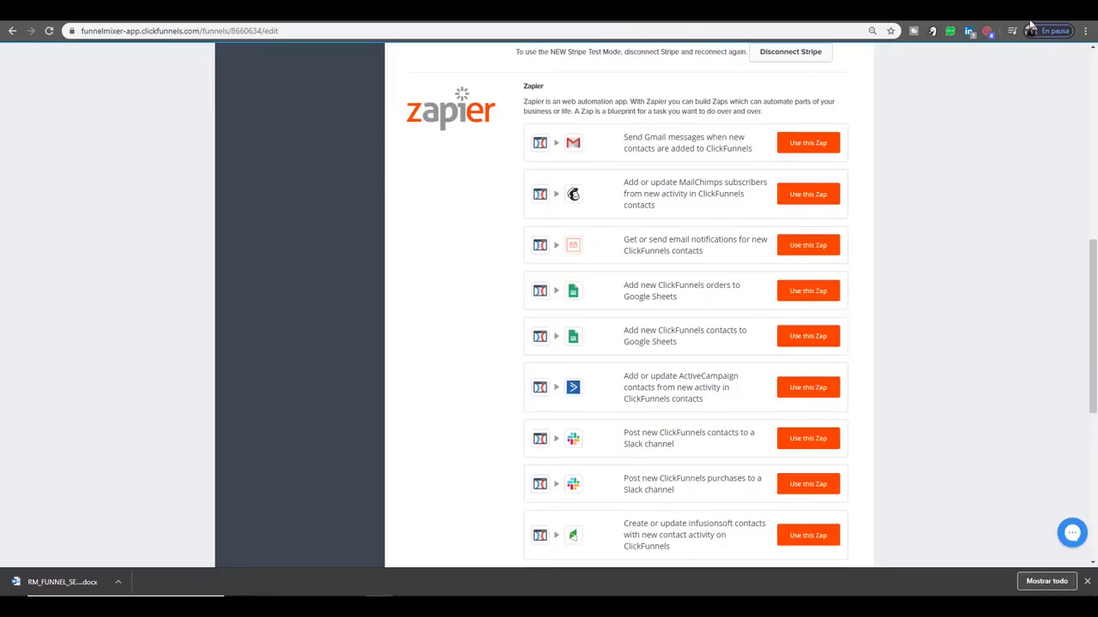
# In a new tab, search Google for 'active campaign'.
pyautogui.hotkey('ctrl', 't')
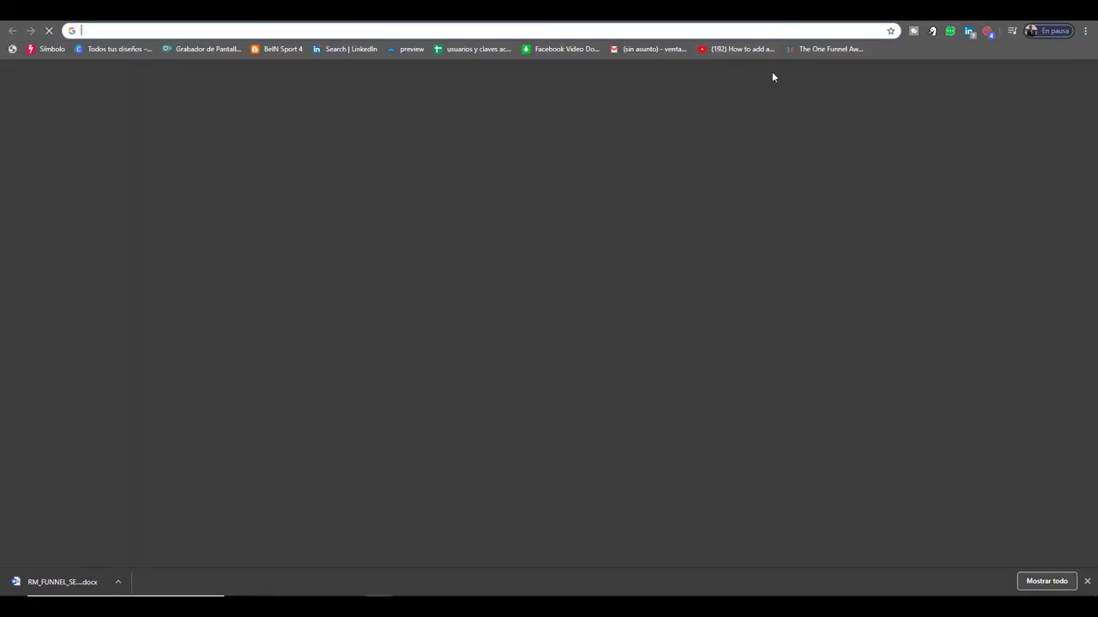
pyautogui.write('active')
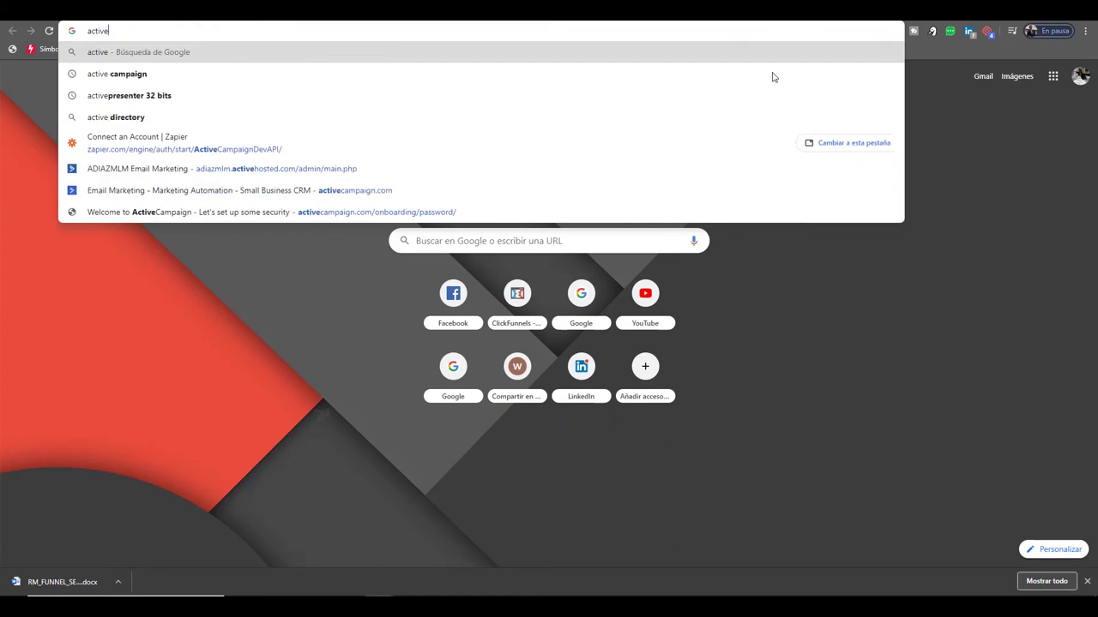
pyautogui.press('Down')
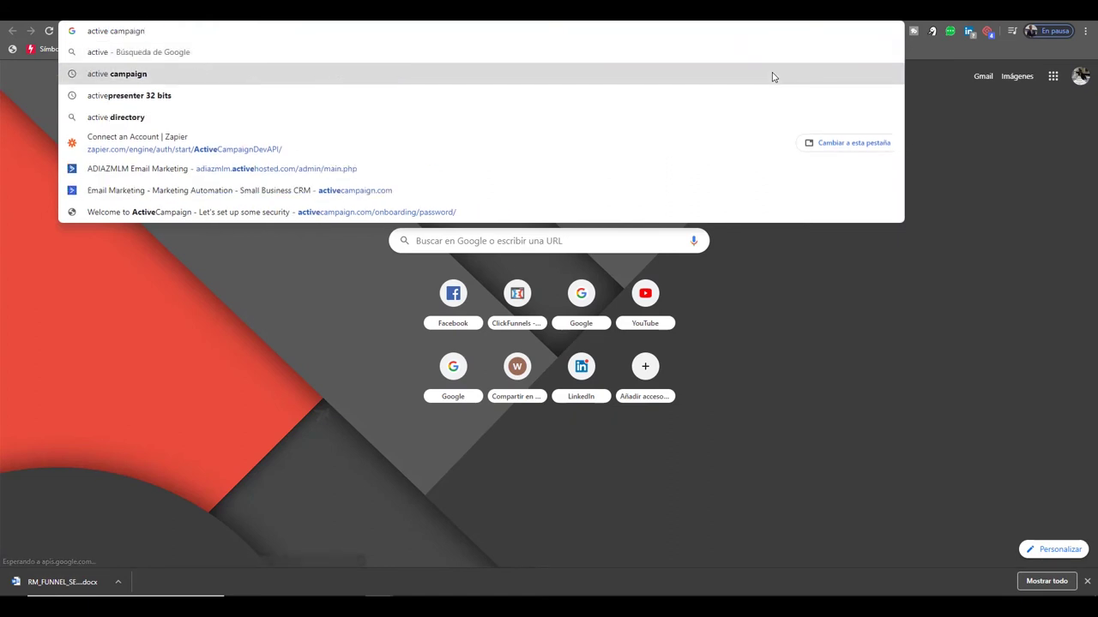
pyautogui.press('Down')
pyautogui.press('Down')
pyautogui.press('Down')
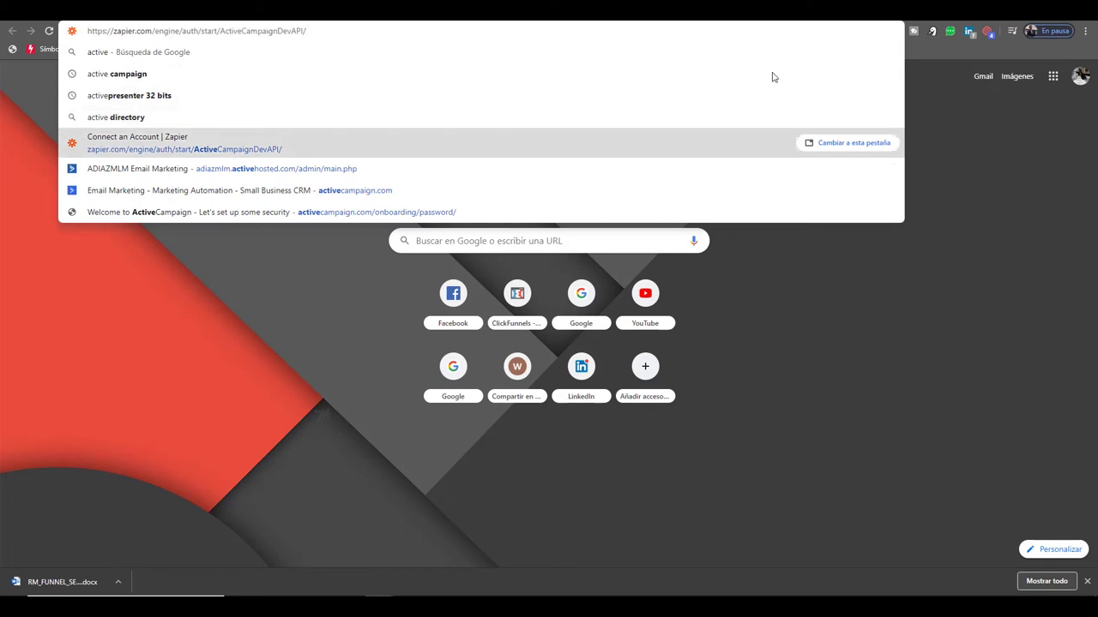
pyautogui.press('Up')
pyautogui.press('Up')
pyautogui.press('Up')
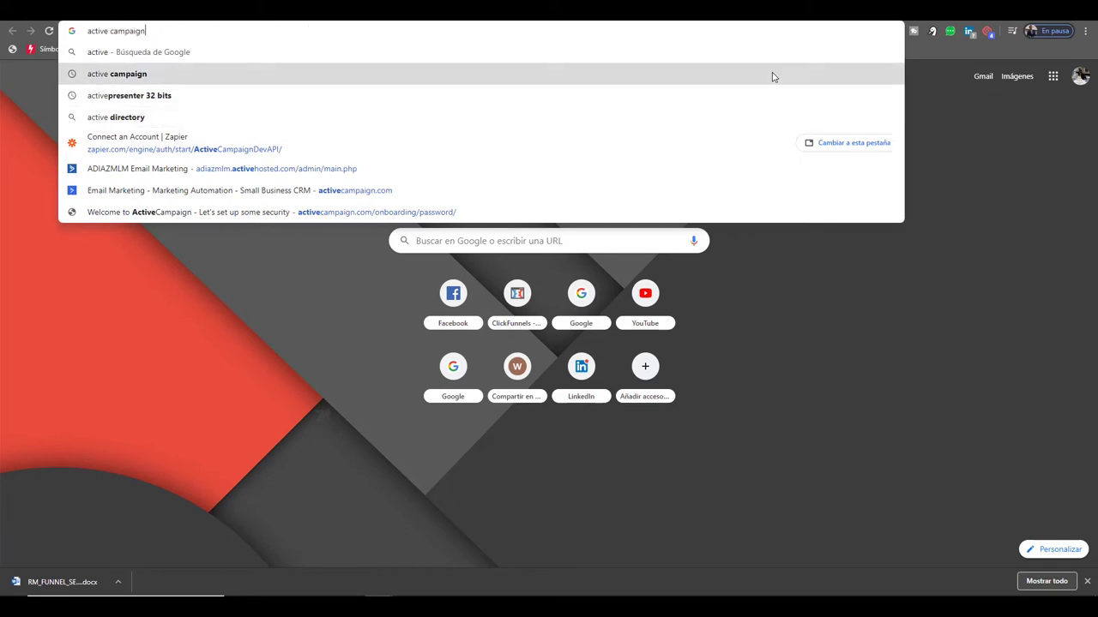
pyautogui.press('Return')
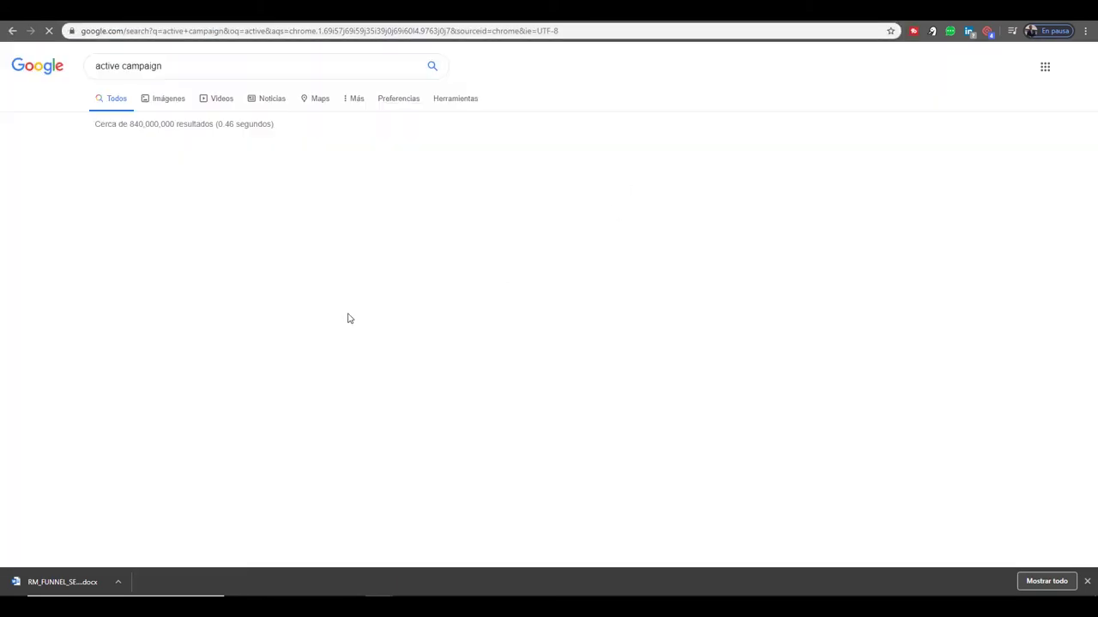
# Open the ActiveCampaign website and log in with the account name to reach the dashboard.
pyautogui.click(242, 162)
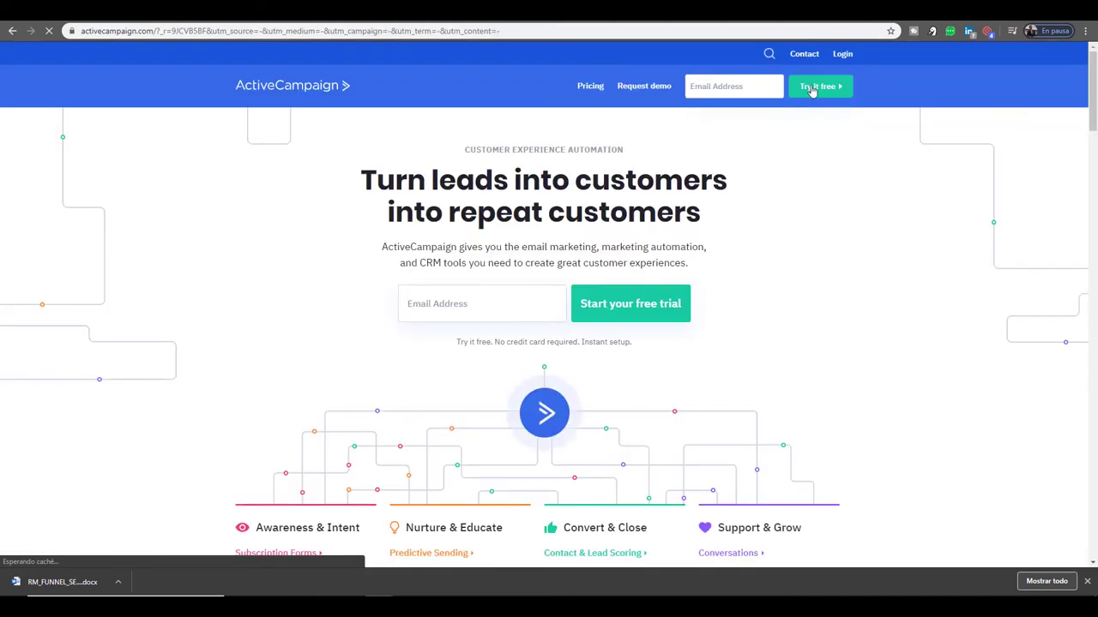
pyautogui.click(848, 56)
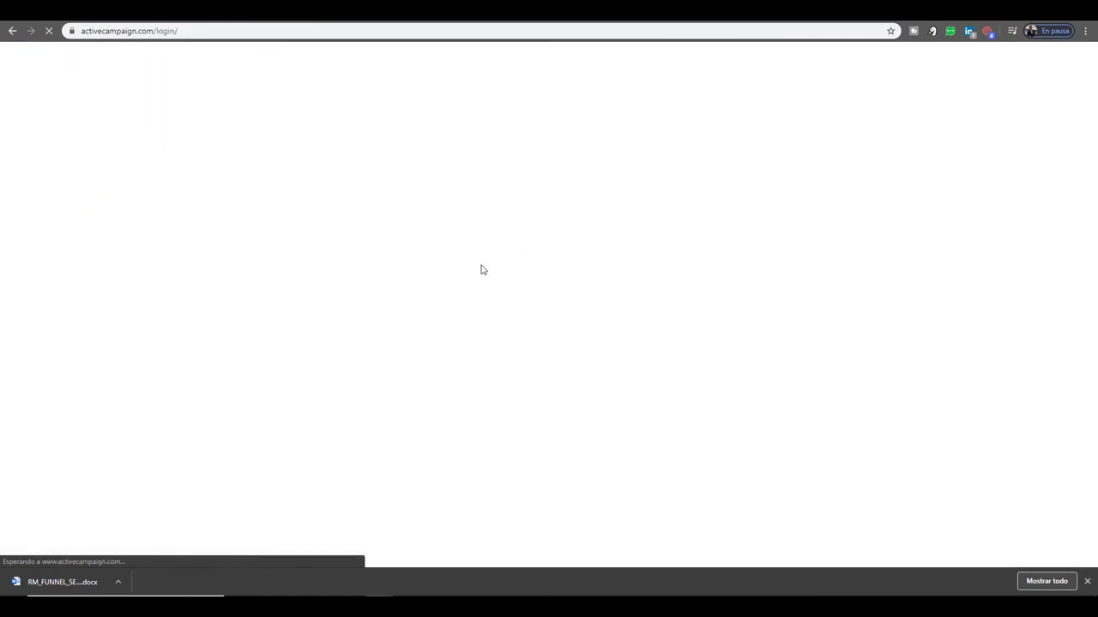
pyautogui.click(491, 232)
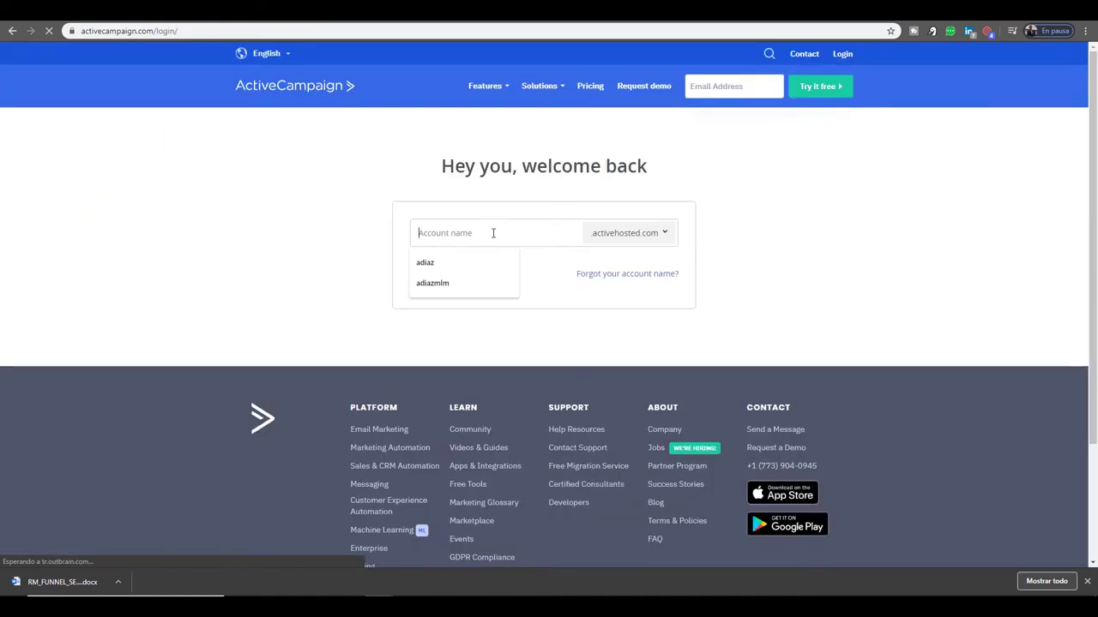
pyautogui.write('funne')
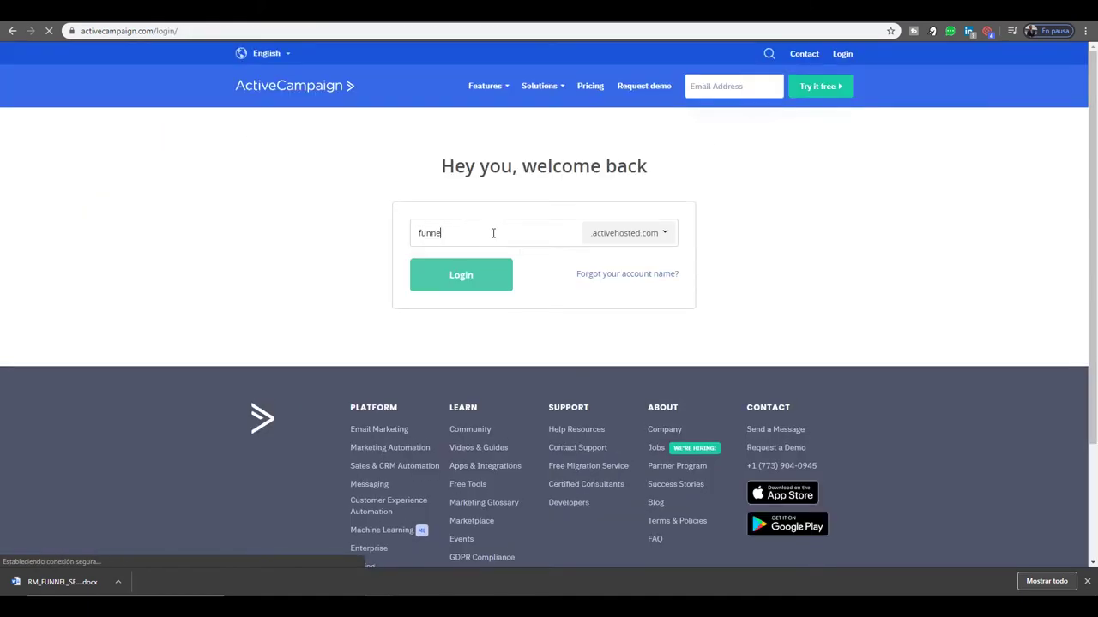
pyautogui.write('lmixer')
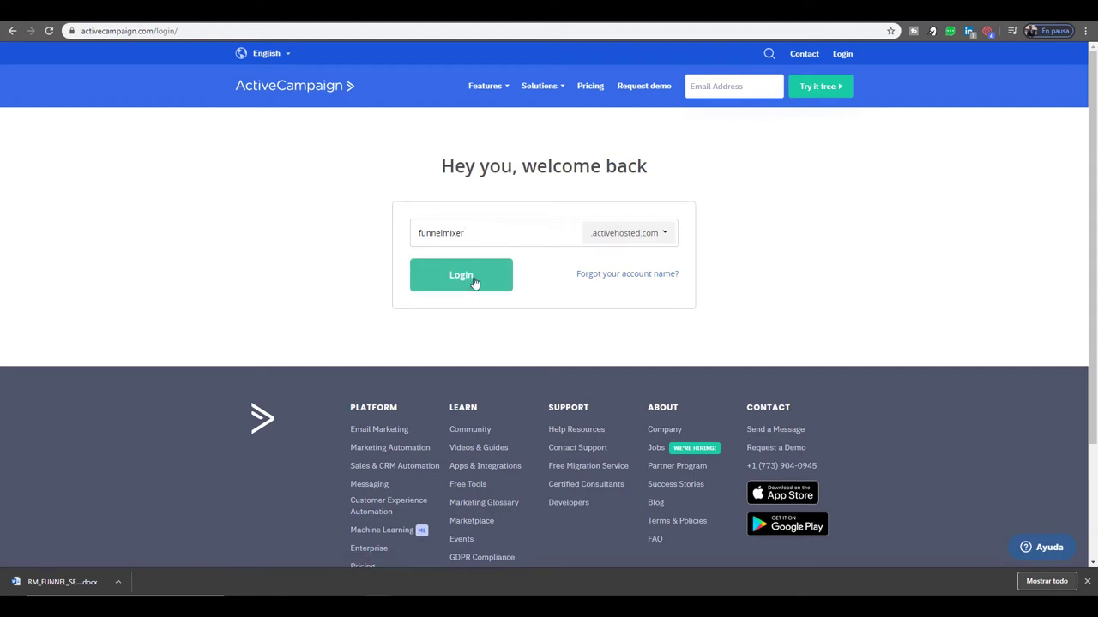
pyautogui.click(473, 280)
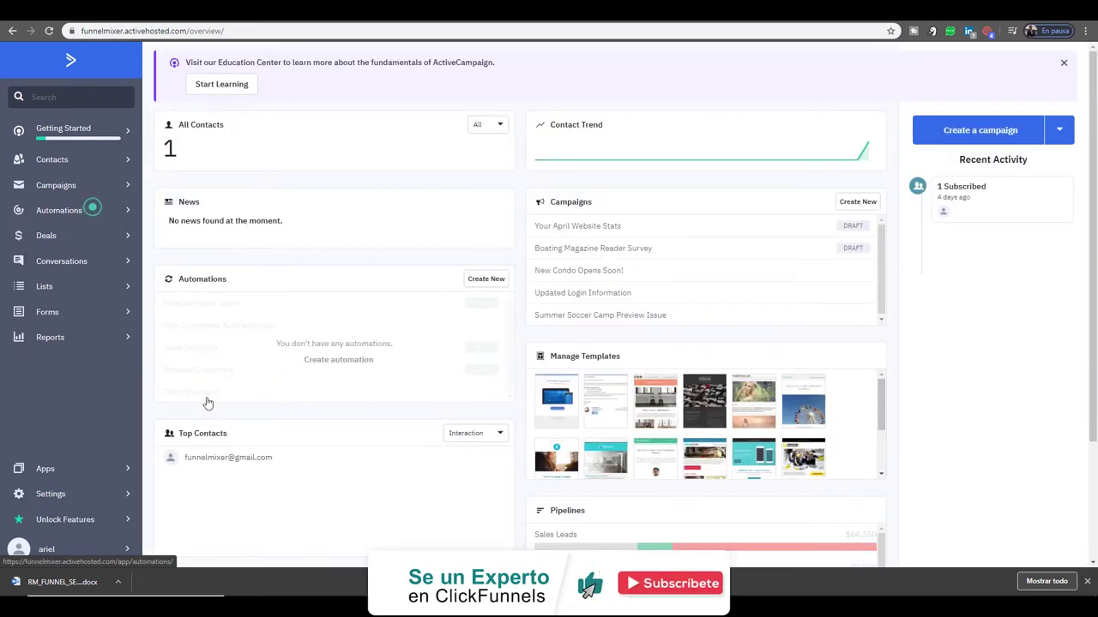
# Copy the API Access URL from ActiveCampaign's Settings > Developer page and head back to Zapier.
pyautogui.click(84, 501)
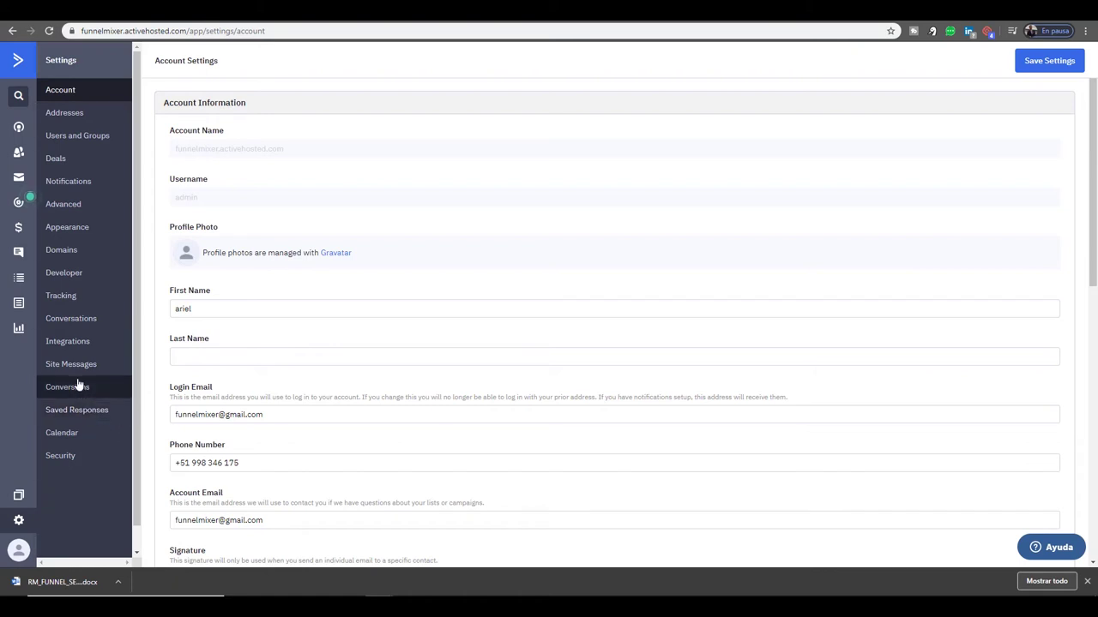
pyautogui.click(83, 277)
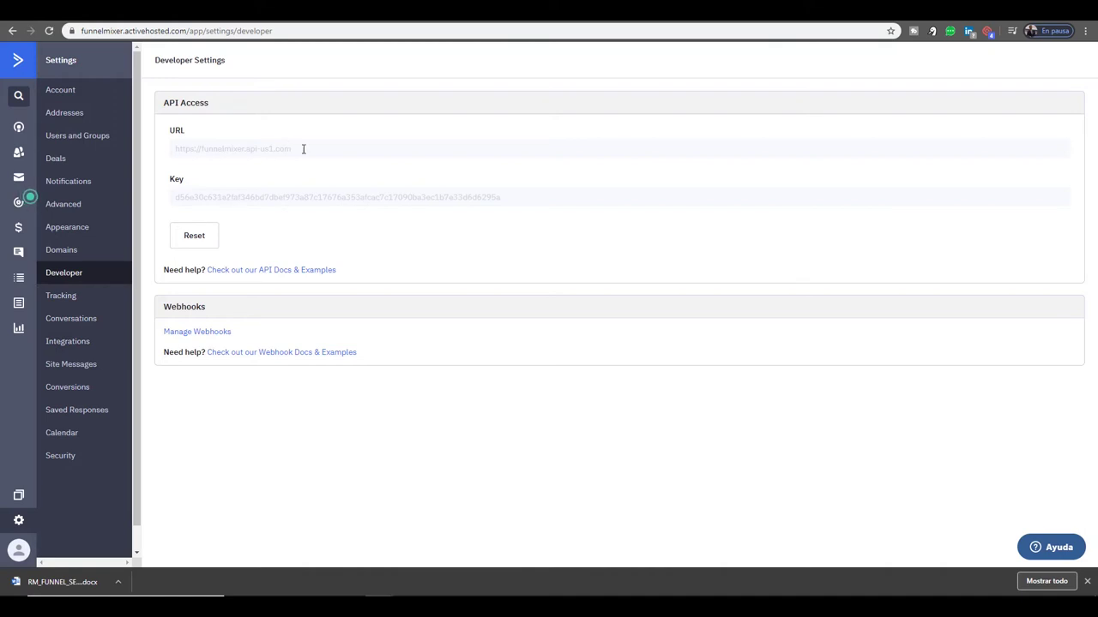
pyautogui.moveTo(303, 149); pyautogui.dragTo(169, 156)
pyautogui.hotkey('ctrl', 'c')
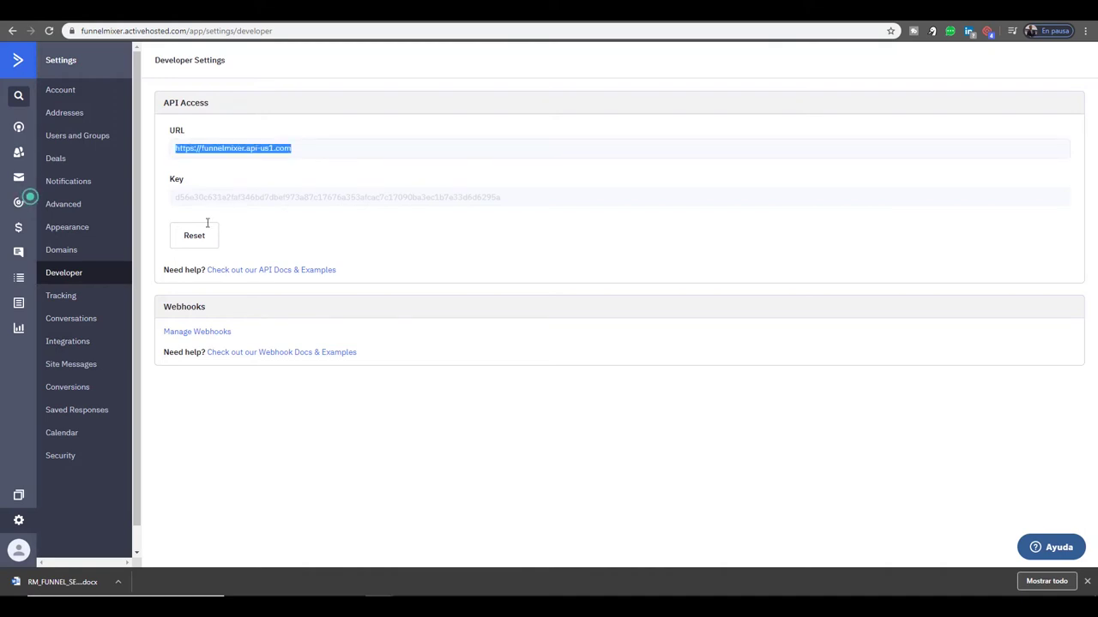
pyautogui.hotkey('alt', 'Tab')
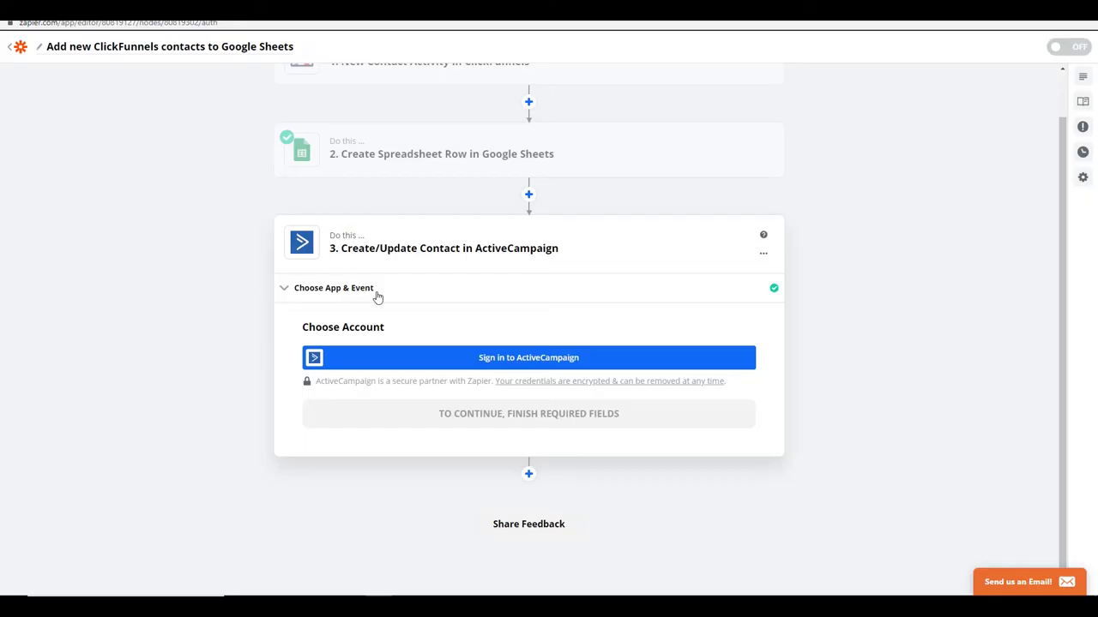
# Paste the copied API URL into the API Url field of the sign-in window.
pyautogui.hotkey('alt', 'Tab')
pyautogui.press('Escape')
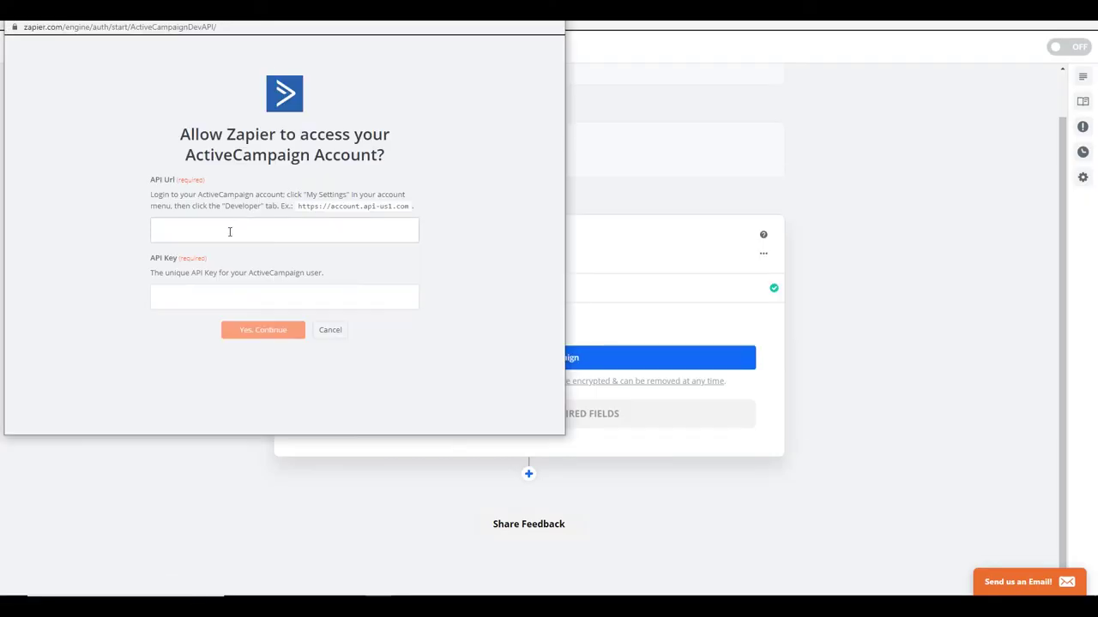
pyautogui.click(230, 232)
pyautogui.hotkey('ctrl', 'v')
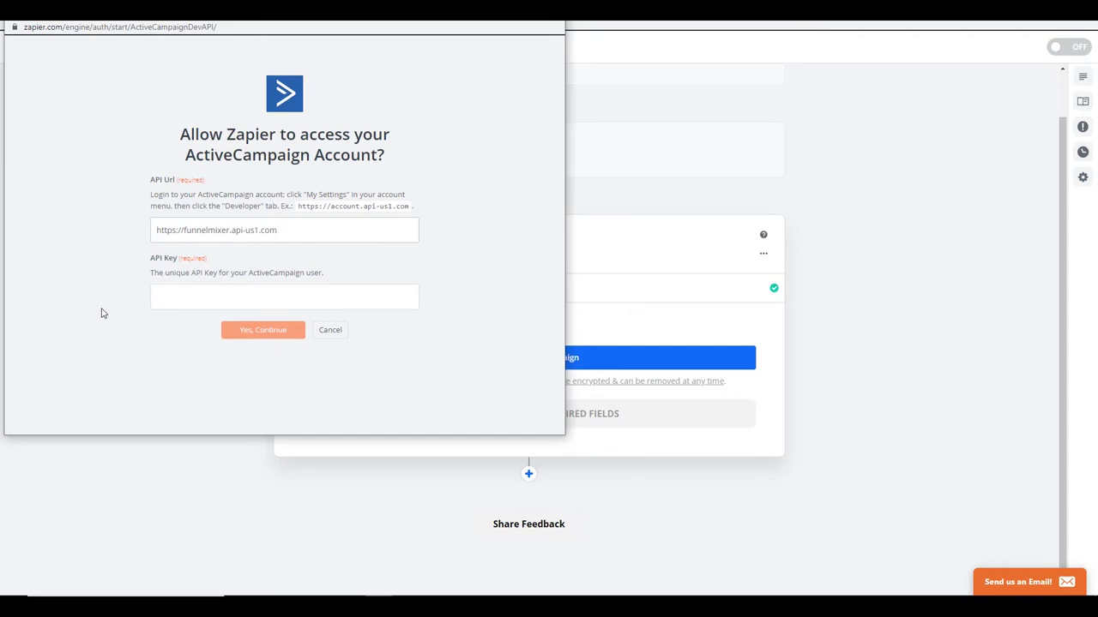
# Copy the API key from ActiveCampaign's Developer settings and paste it into the API Key field.
pyautogui.hotkey('alt', 'Tab')
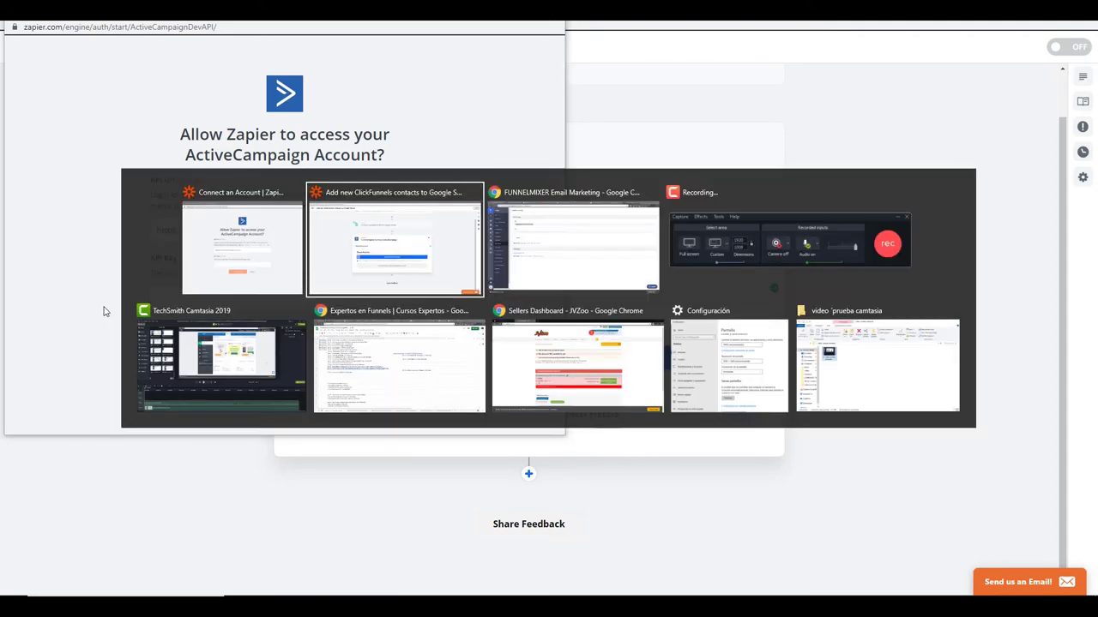
pyautogui.hotkey('alt', 'Tab')
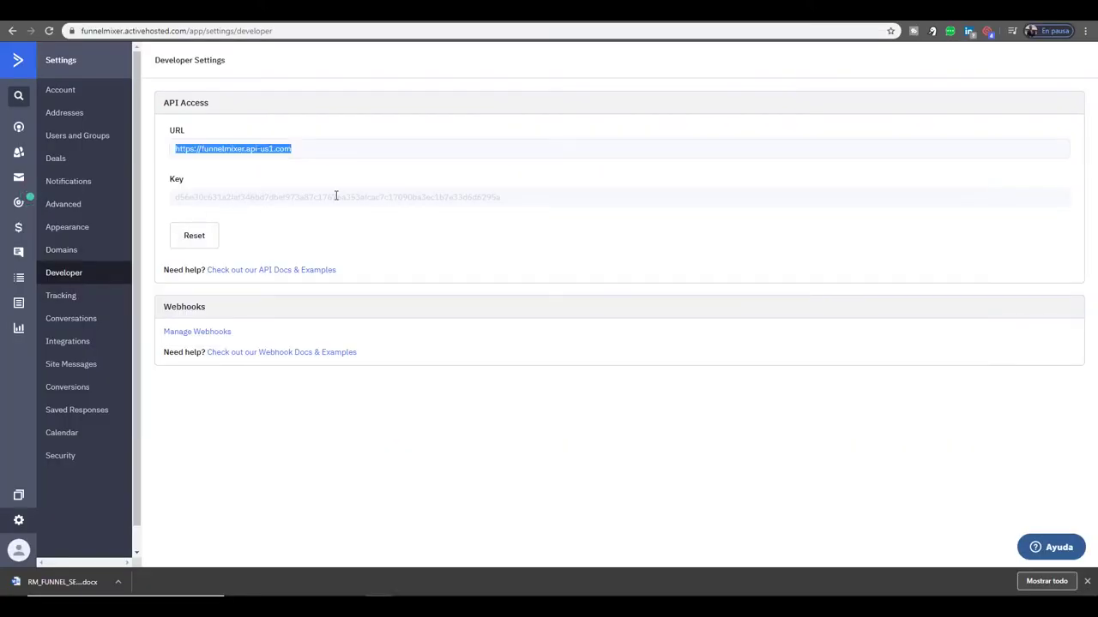
pyautogui.click(508, 195)
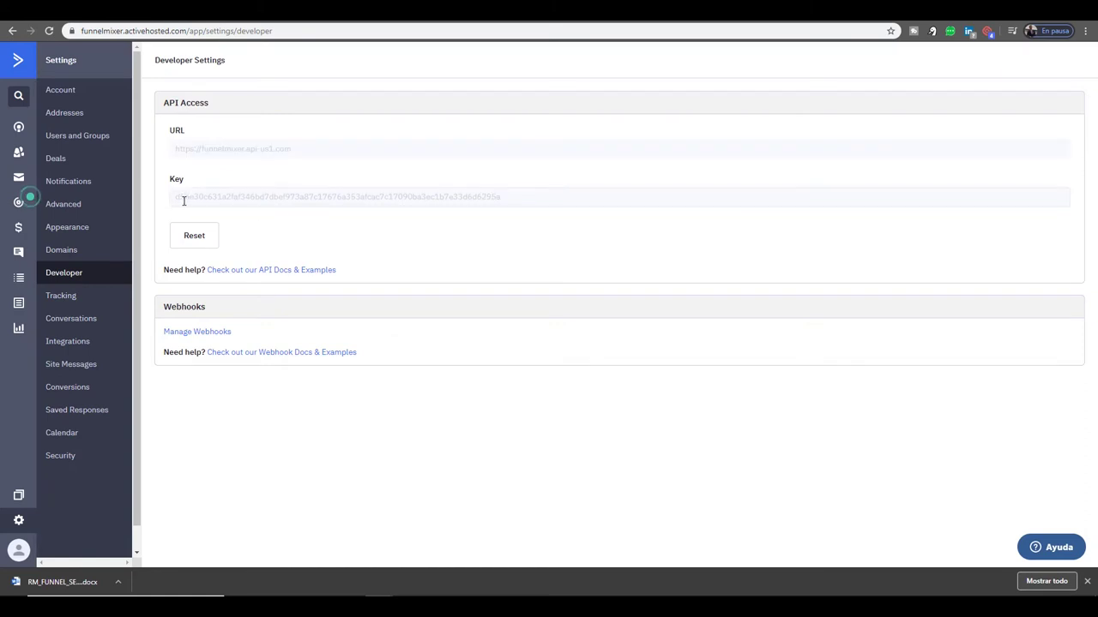
pyautogui.doubleClick(183, 201)
pyautogui.hotkey('ctrl', 'c')
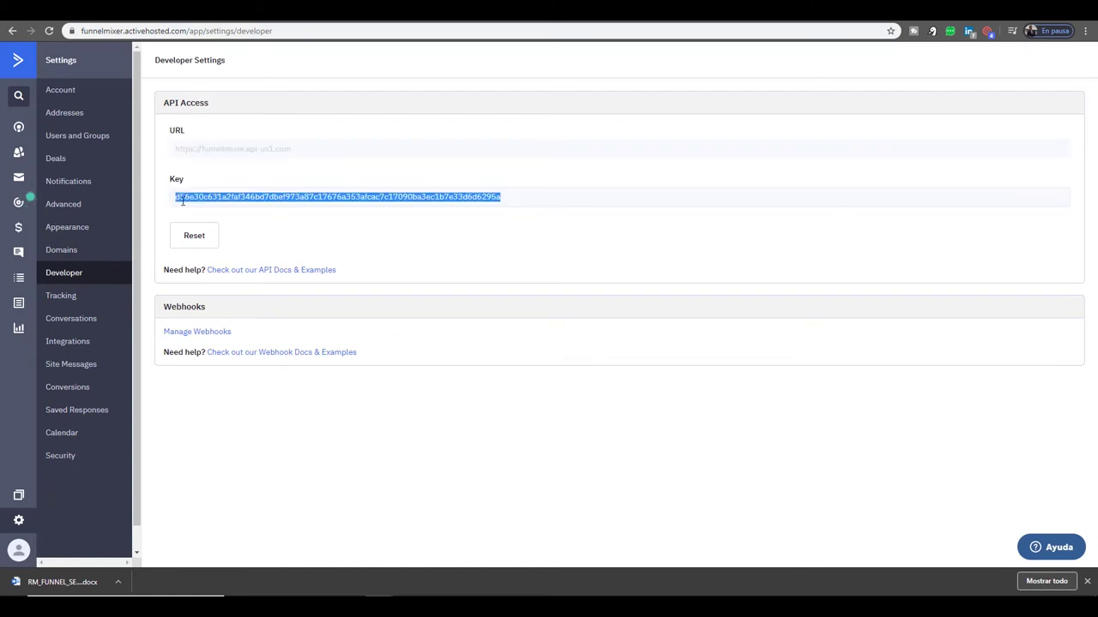
pyautogui.hotkey('alt', 'Tab')
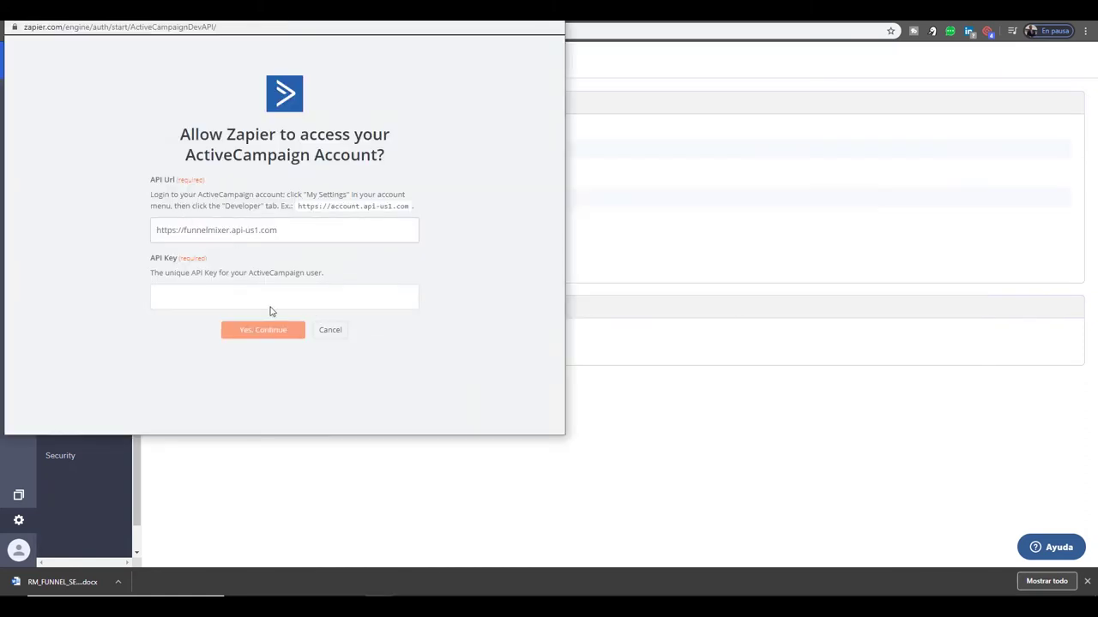
pyautogui.click(268, 299)
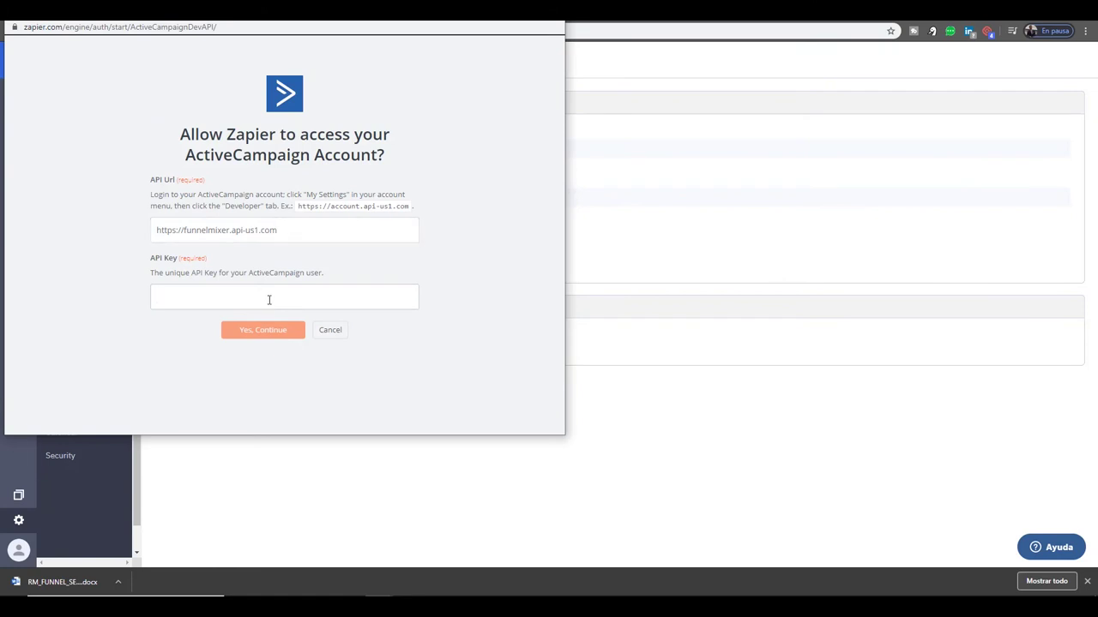
pyautogui.hotkey('ctrl', 'v')
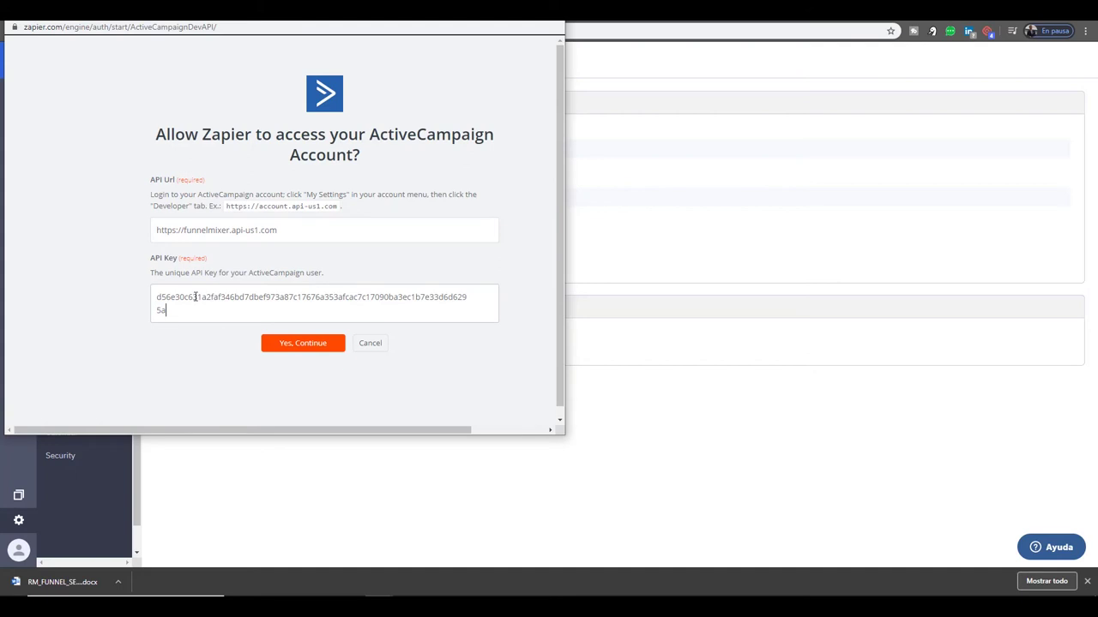
# Submit the ActiveCampaign credentials to authorise the account connection.
pyautogui.click(314, 346)
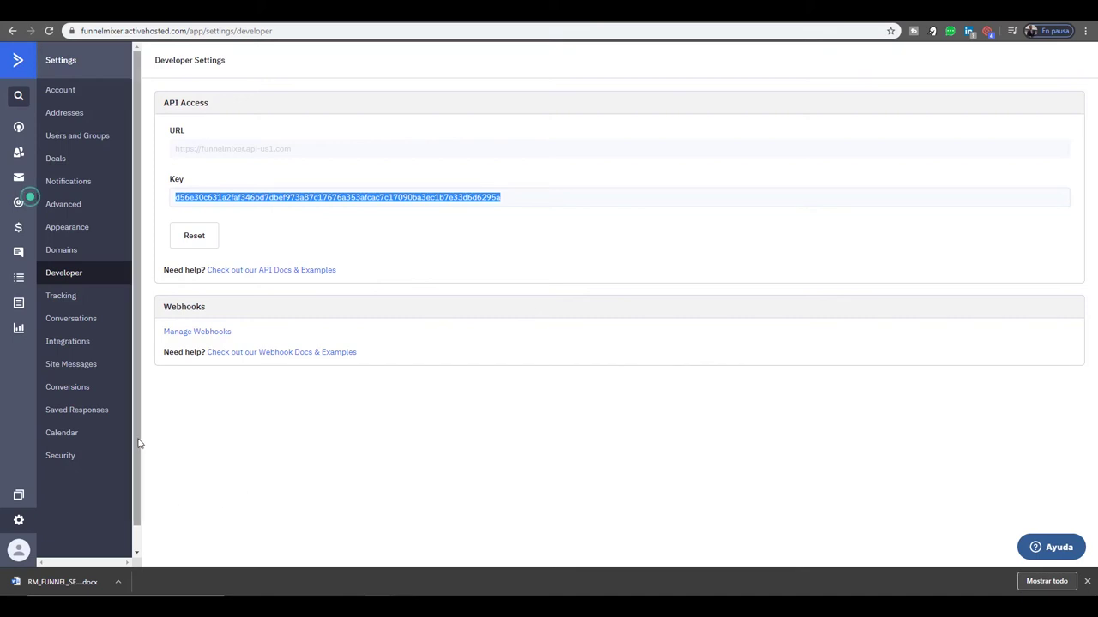
pyautogui.moveTo(140, 444)
pyautogui.mouseDown()
pyautogui.moveTo(140, 512)
pyautogui.moveTo(140, 441)
pyautogui.mouseUp()
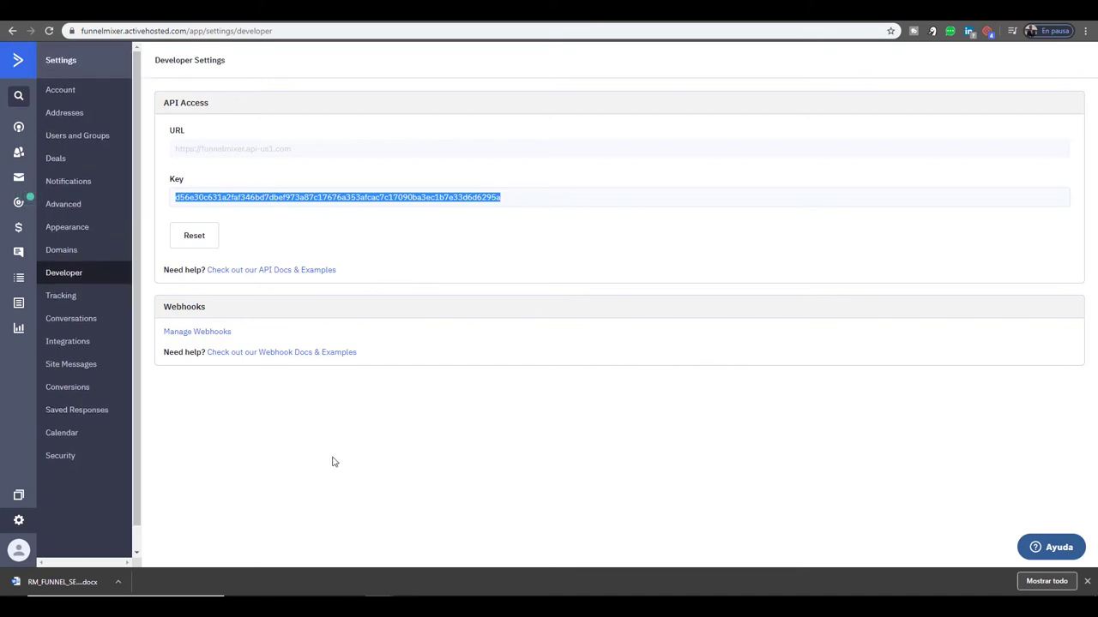
pyautogui.hotkey('alt', 'Tab')
pyautogui.hotkey('alt', 'Tab')
pyautogui.hotkey('alt', 'Tab')
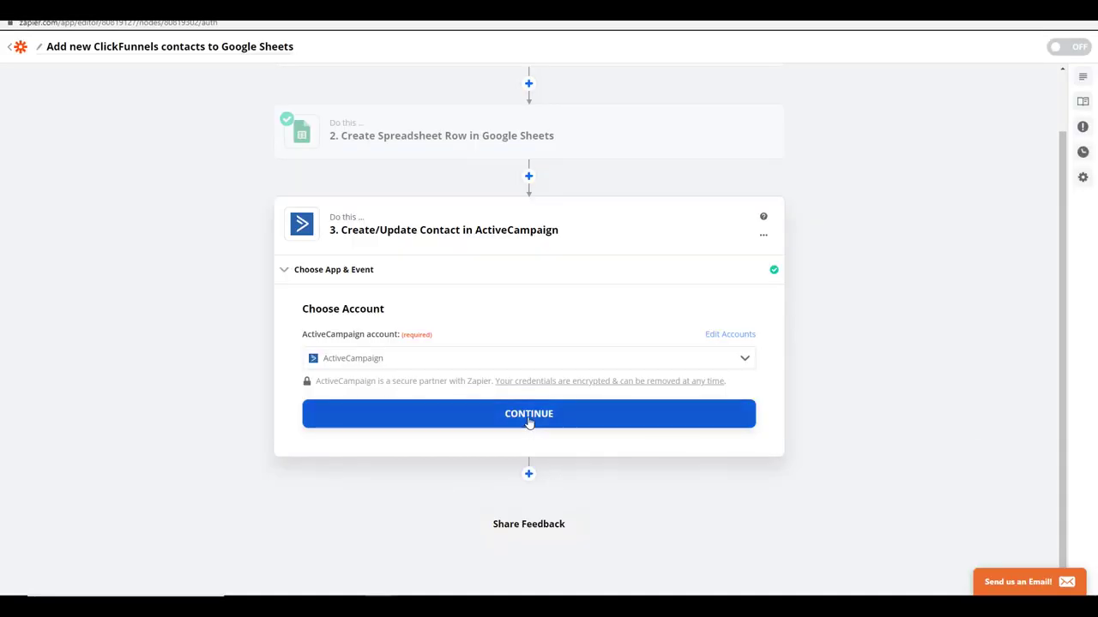
# Confirm the connected account and choose Master Contact List as the contact list.
pyautogui.click(529, 415)
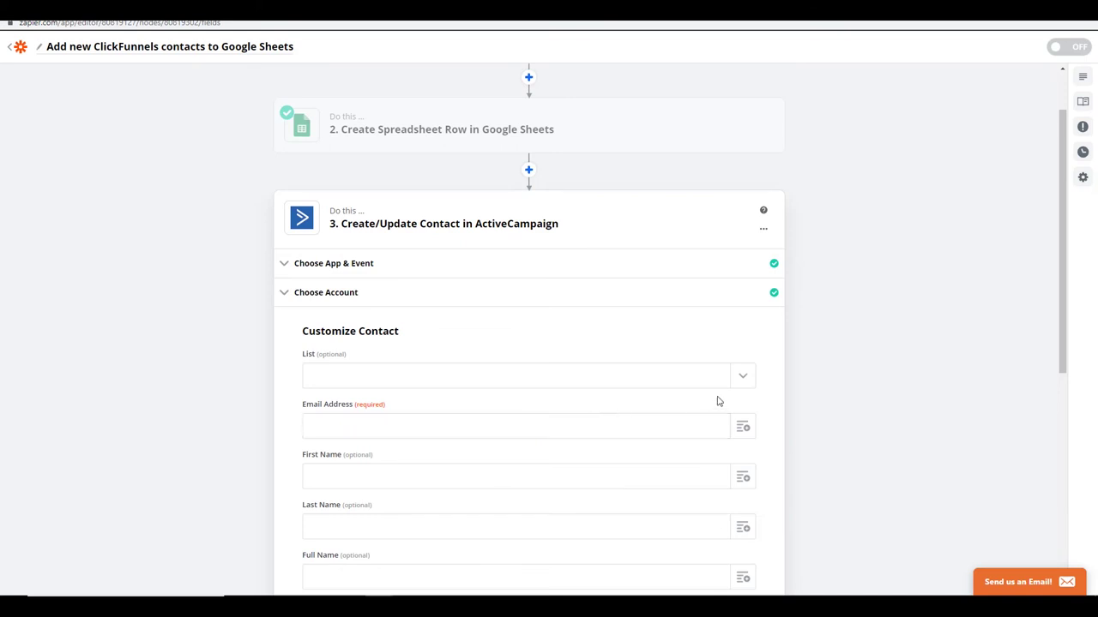
pyautogui.click(742, 383)
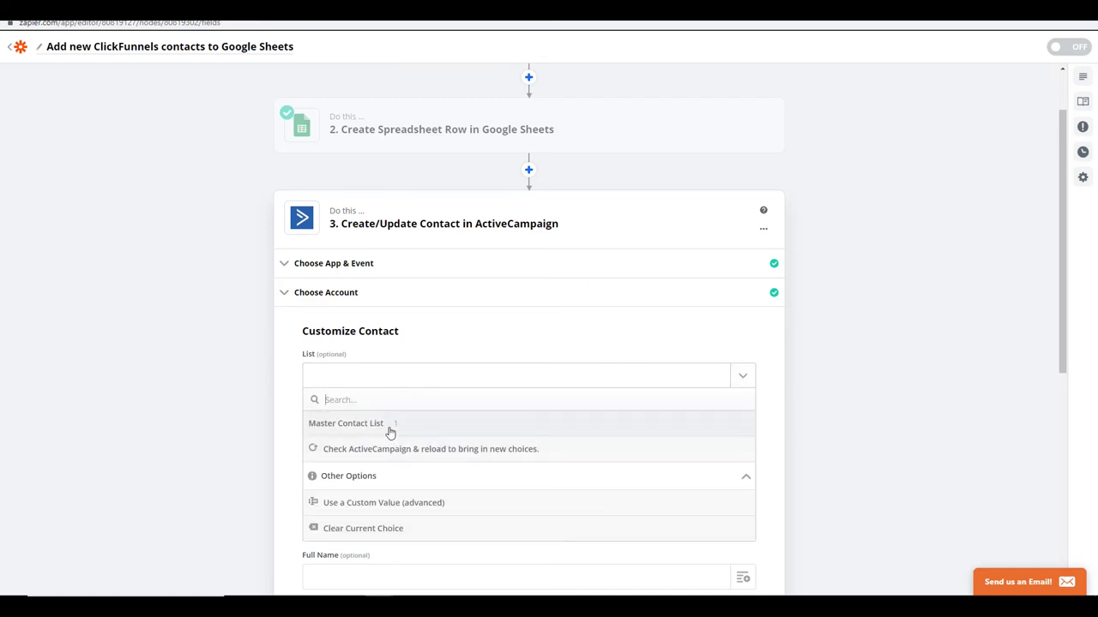
pyautogui.click(388, 433)
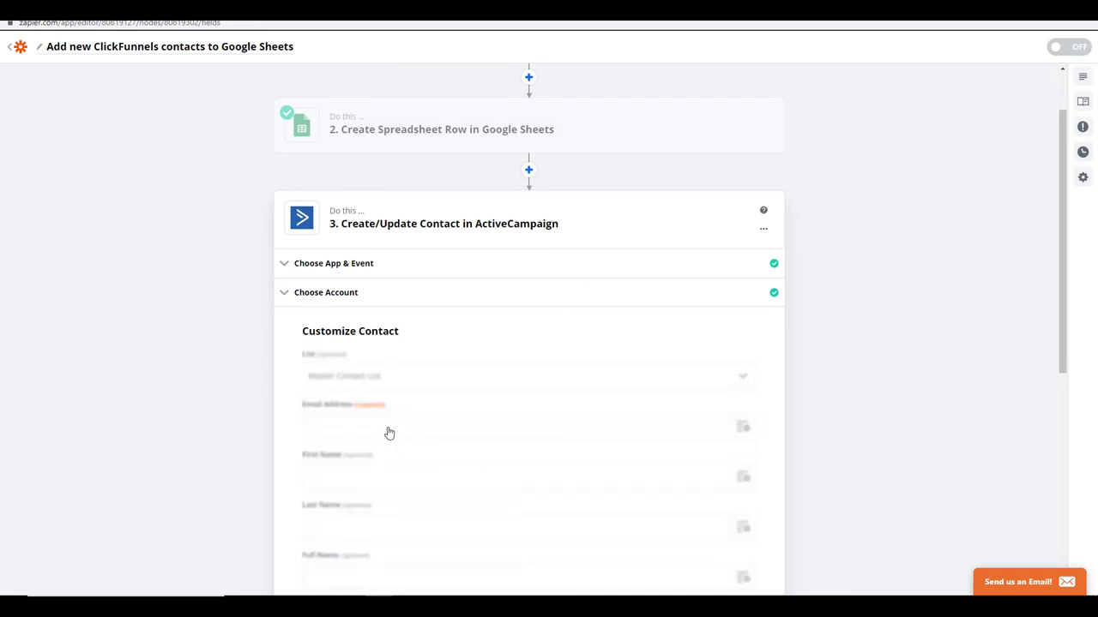
# Map Email Address to the Google Sheets step's CORREO ELECTRÓNICO field.
pyautogui.click(743, 429)
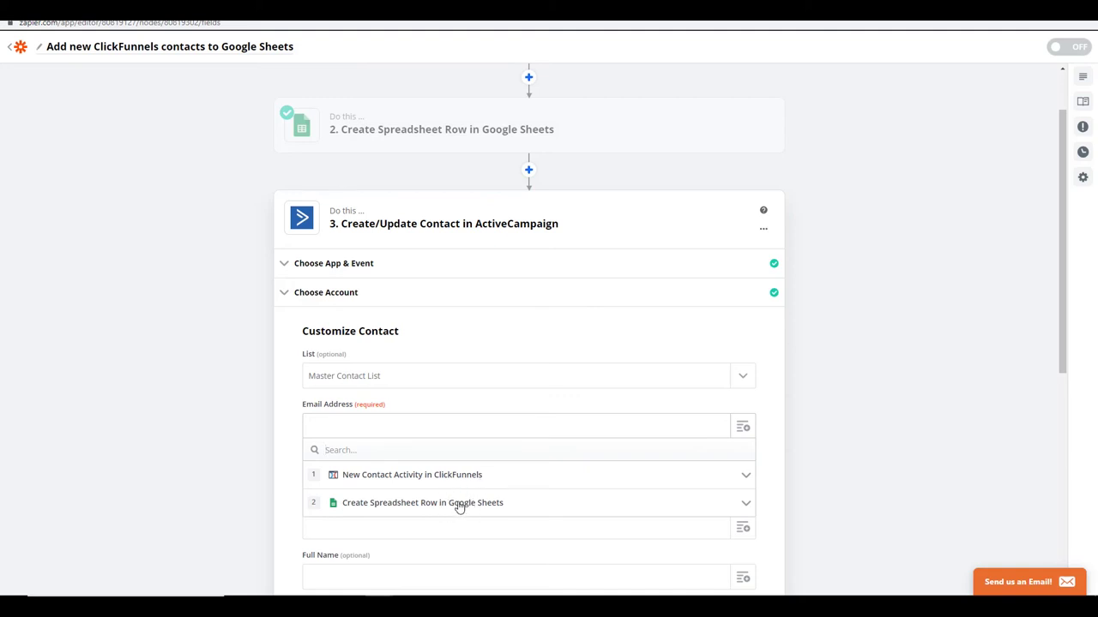
pyautogui.click(459, 507)
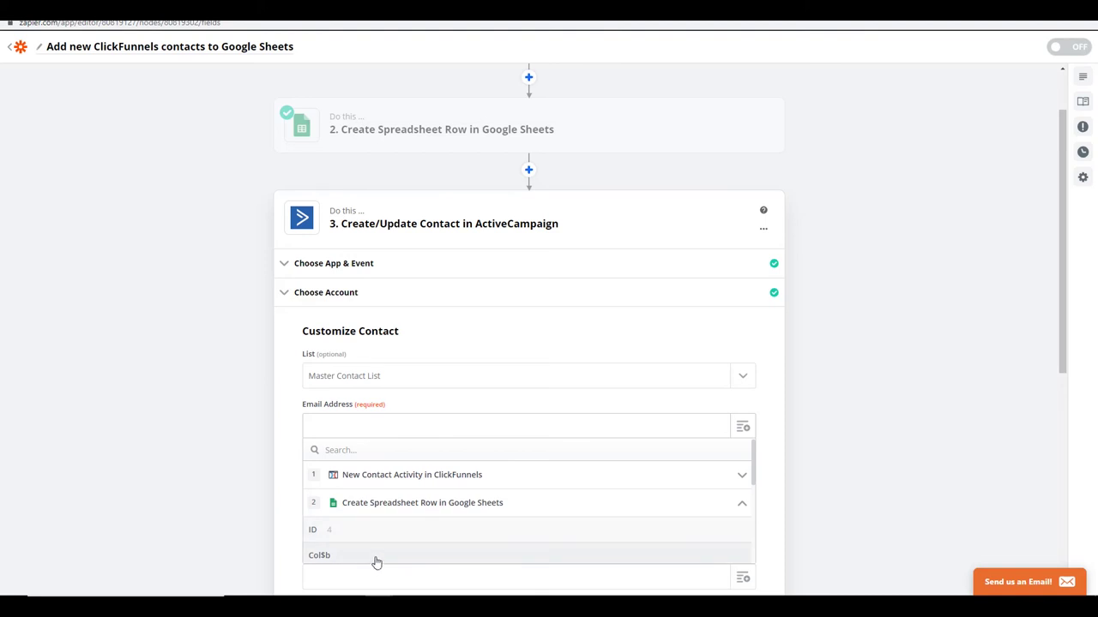
pyautogui.scroll(-2, 384, 534)
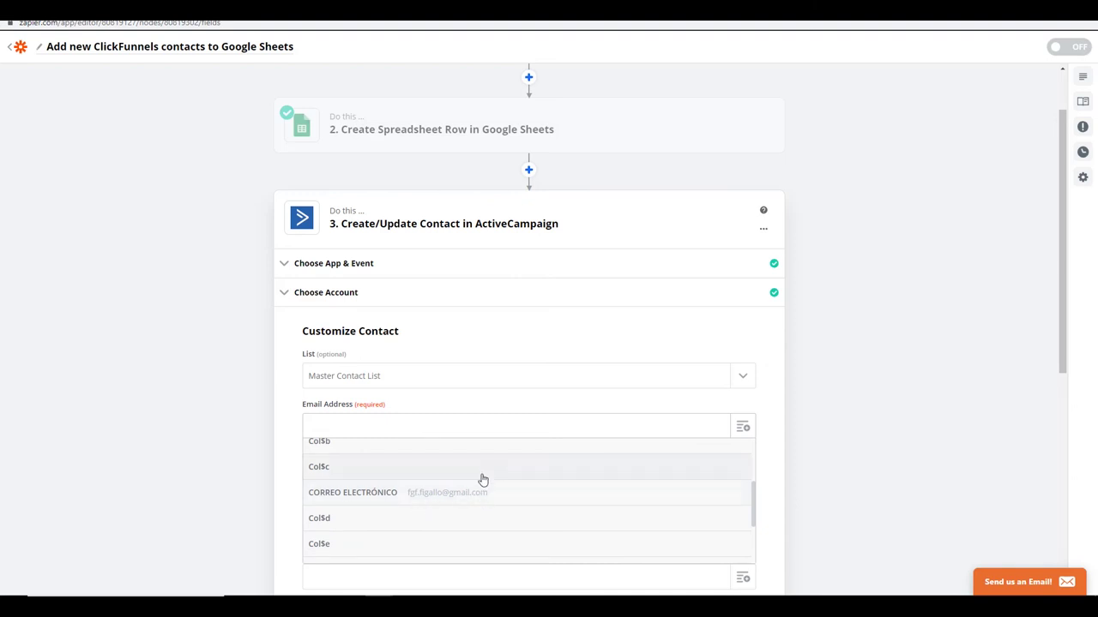
pyautogui.scroll(1, 445, 518)
pyautogui.scroll(-1, 445, 518)
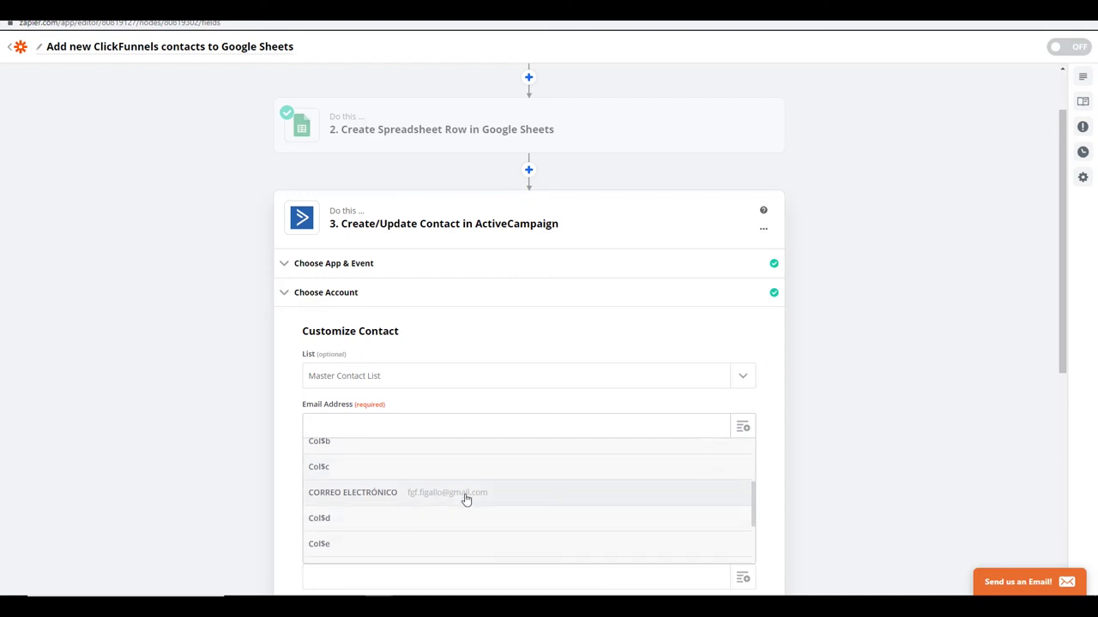
pyautogui.click(466, 499)
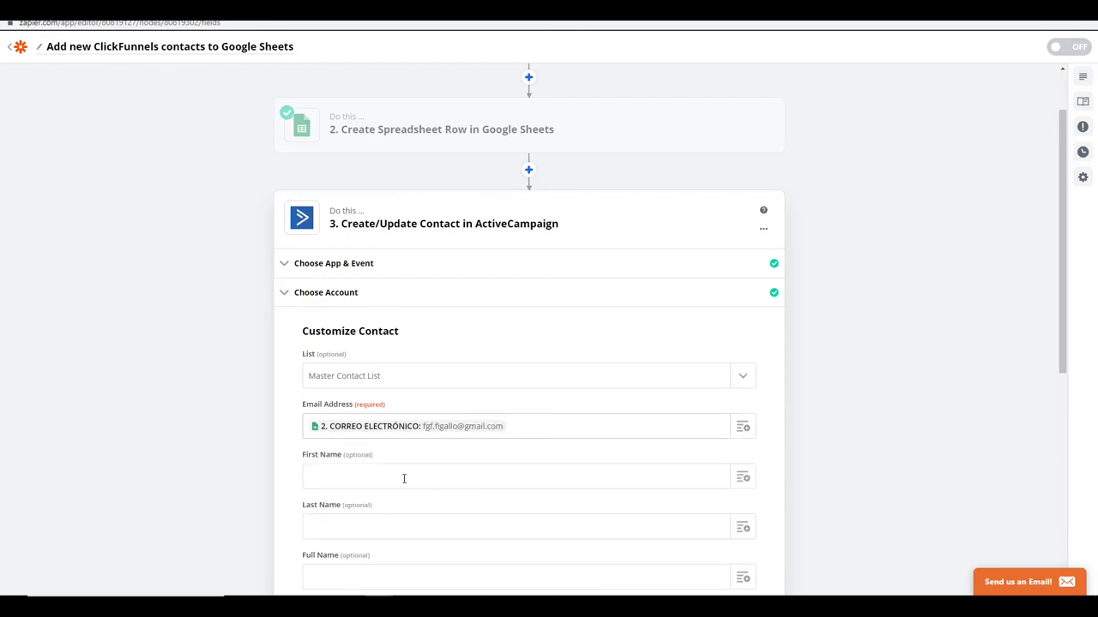
pyautogui.scroll(-5, 289, 484)
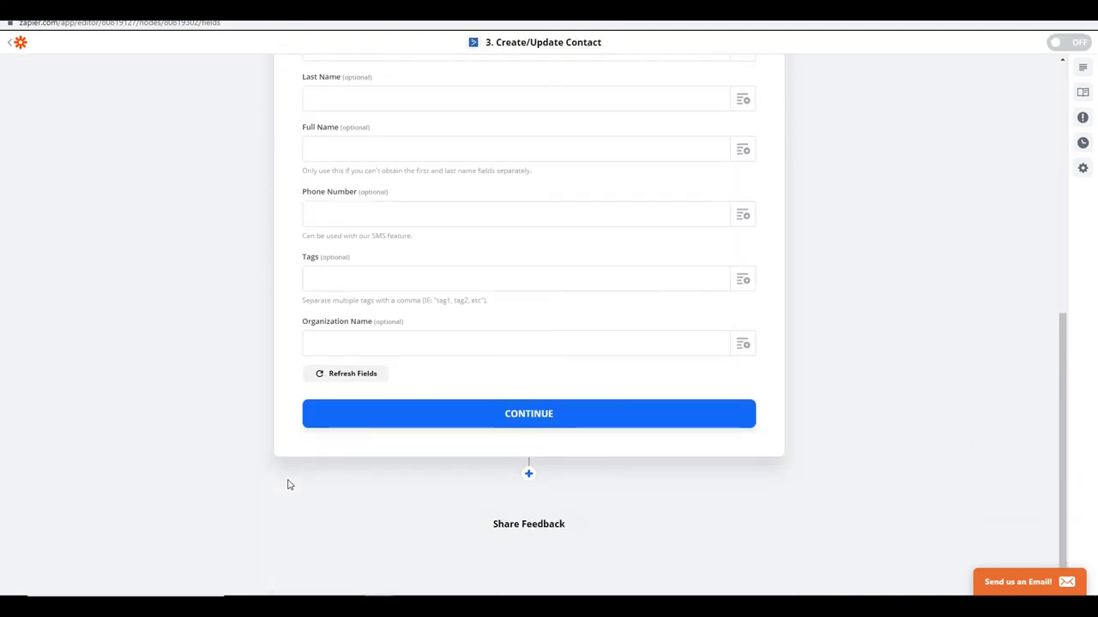
# Continue past customization, send a test contact to ActiveCampaign, then switch the zap on.
pyautogui.click(563, 420)
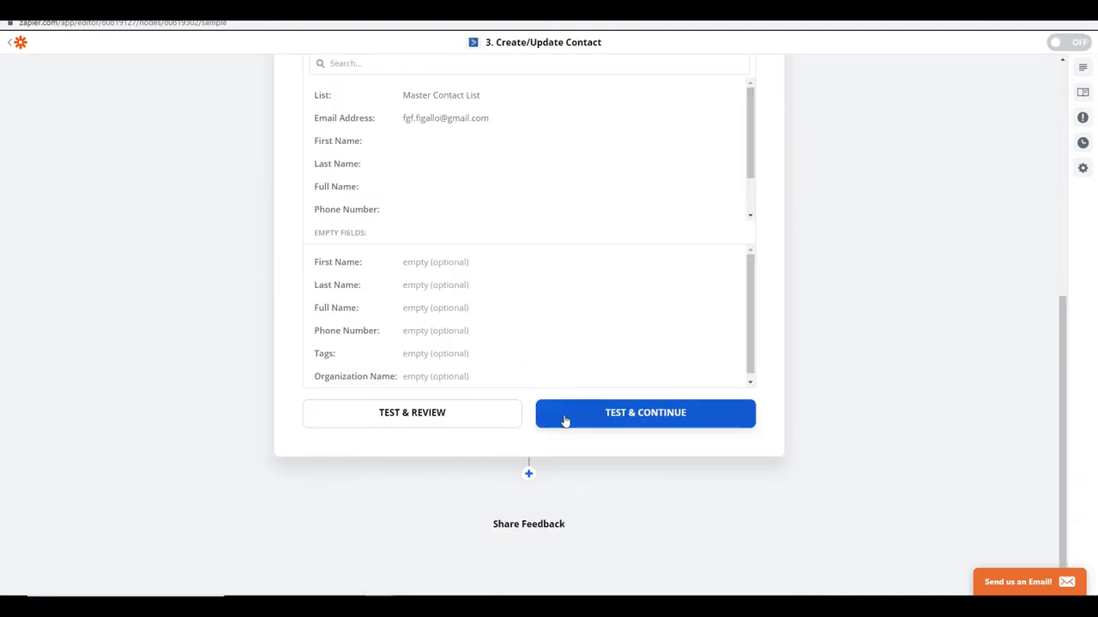
pyautogui.click(614, 420)
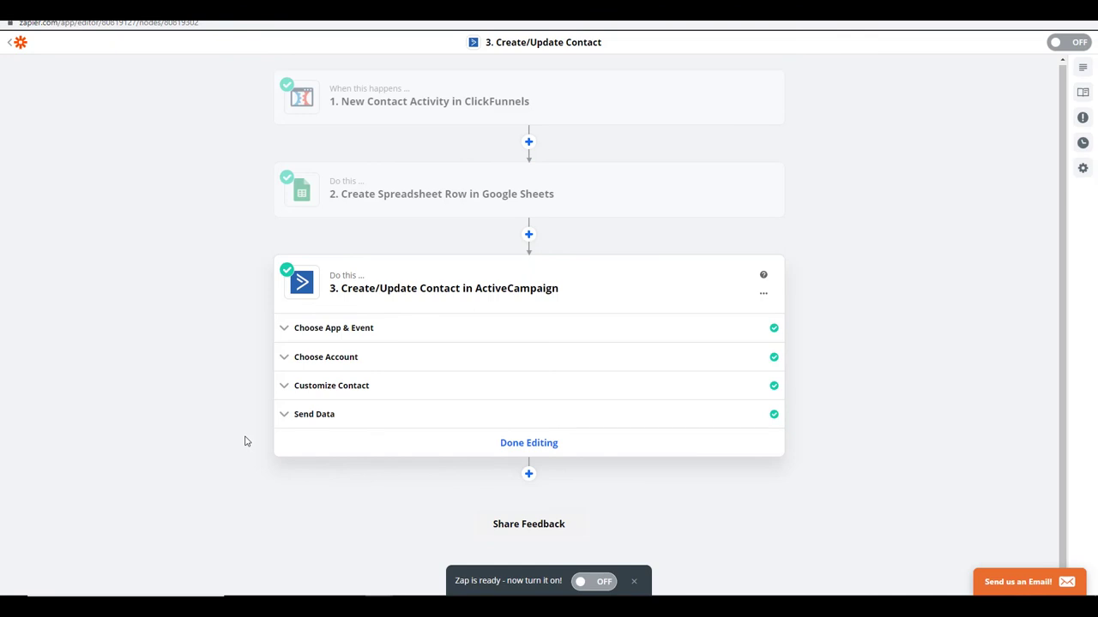
pyautogui.click(604, 582)
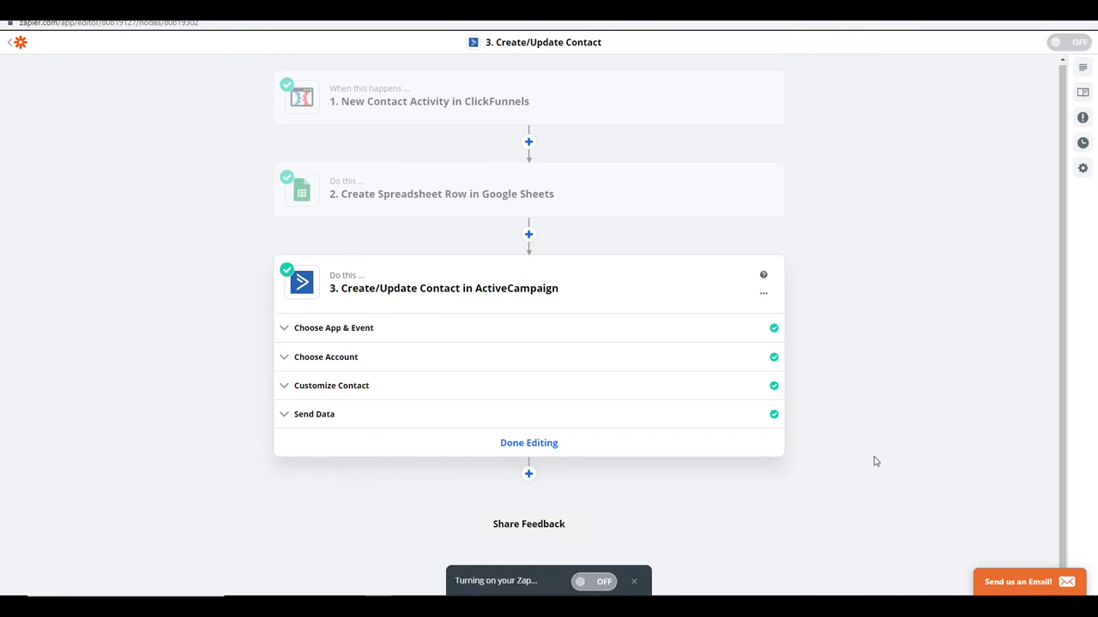